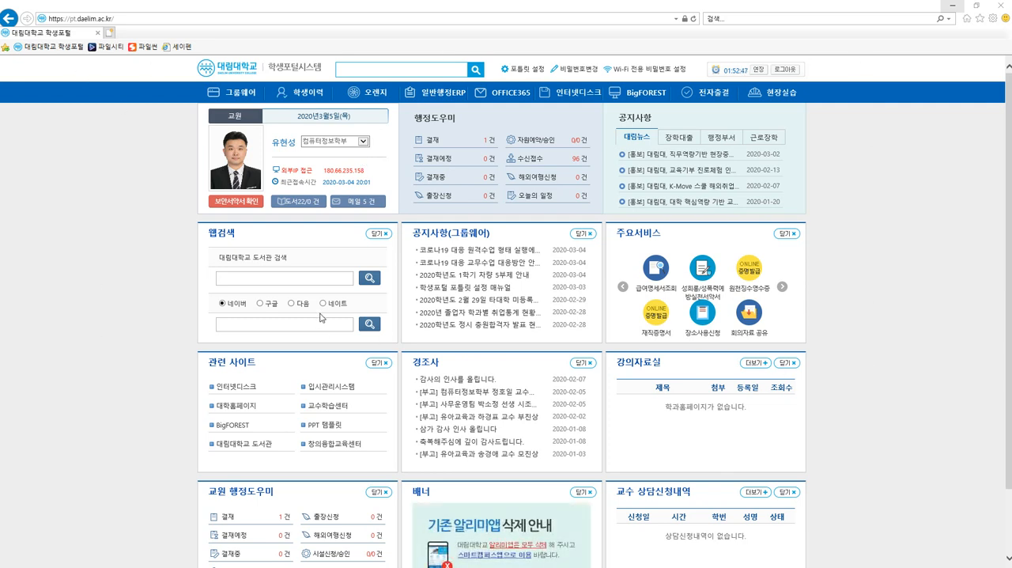
Open the 스마트콘텐츠기초I-04 course in BigFOREST and turn on its editing mode.
click(653, 93)
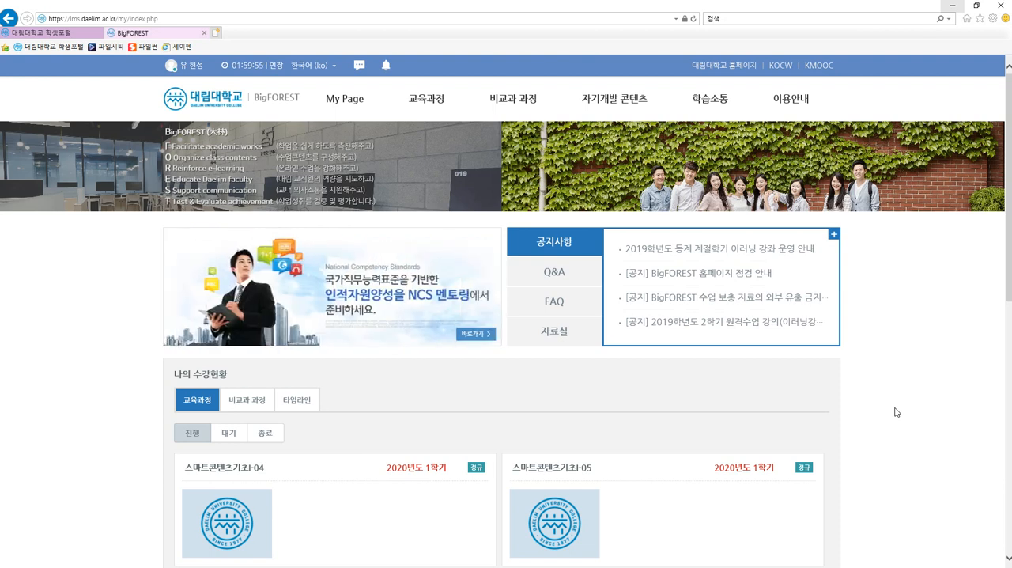
scroll(896, 412, down, 7)
scroll(896, 412, up, 5)
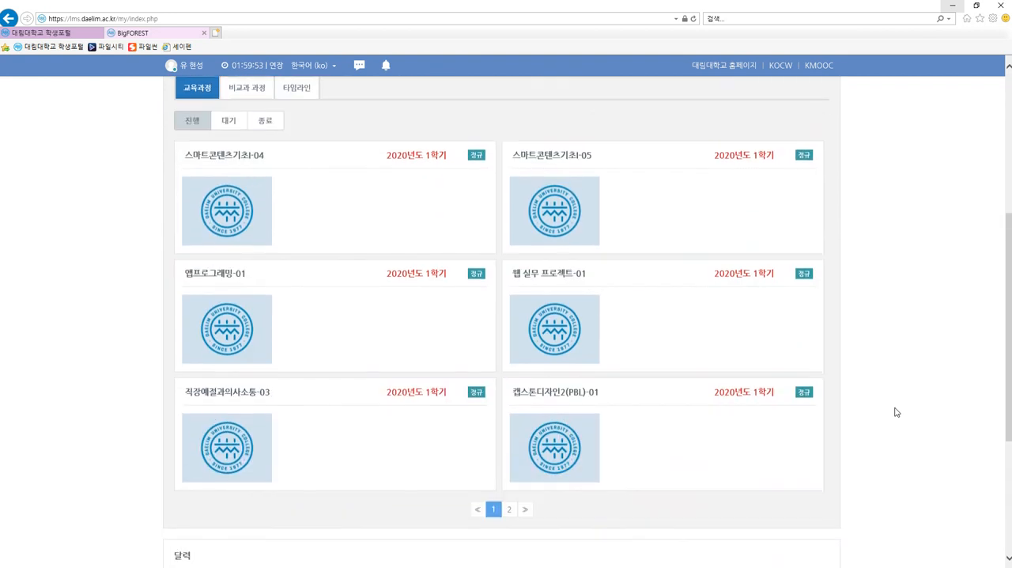
scroll(897, 412, up, 2)
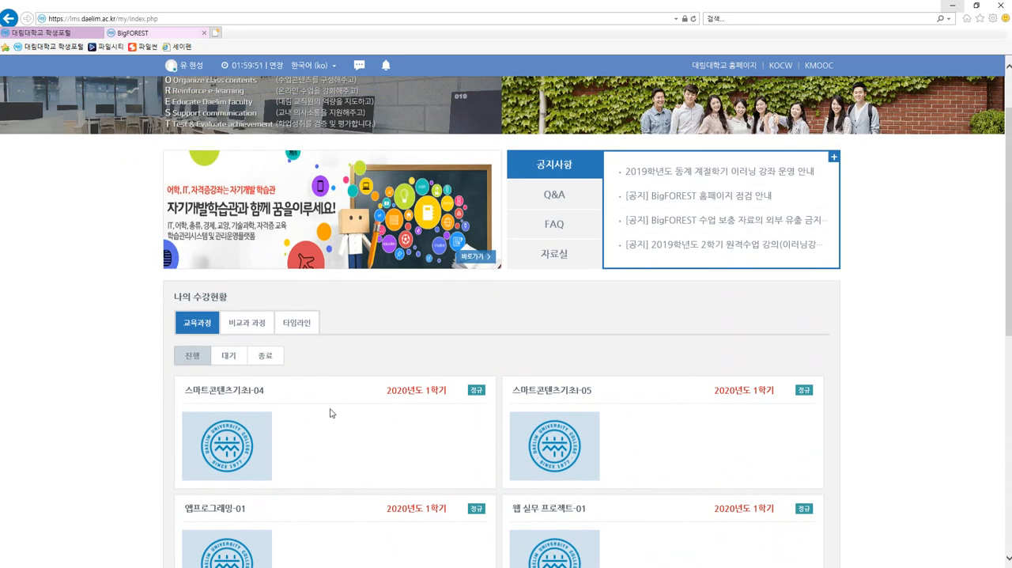
click(229, 397)
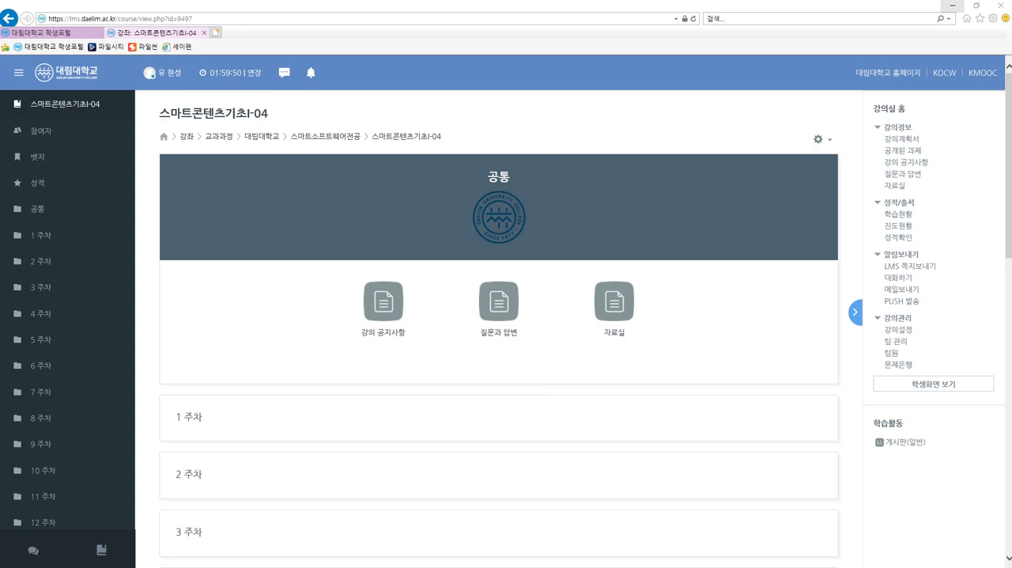
click(819, 142)
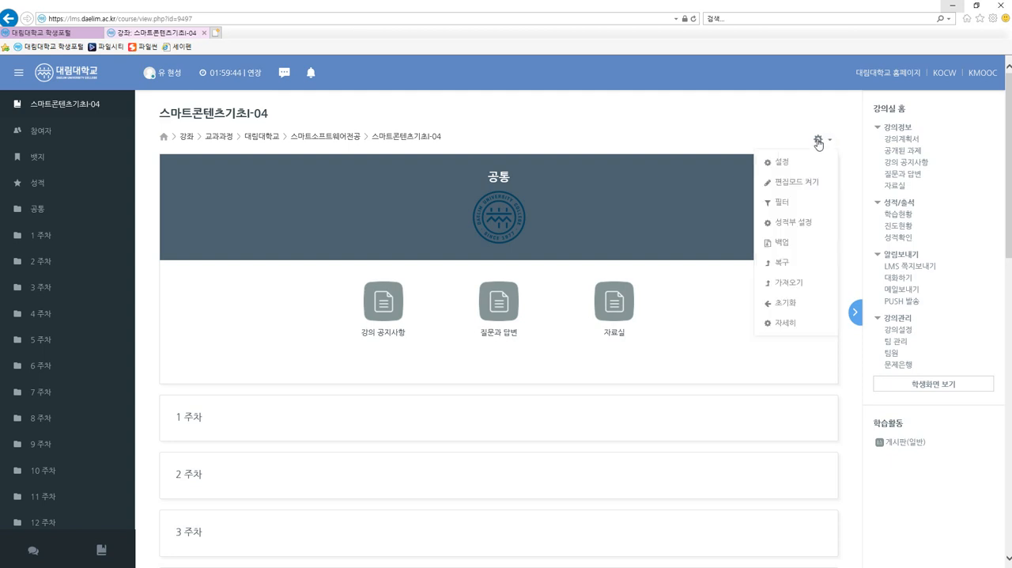
click(810, 186)
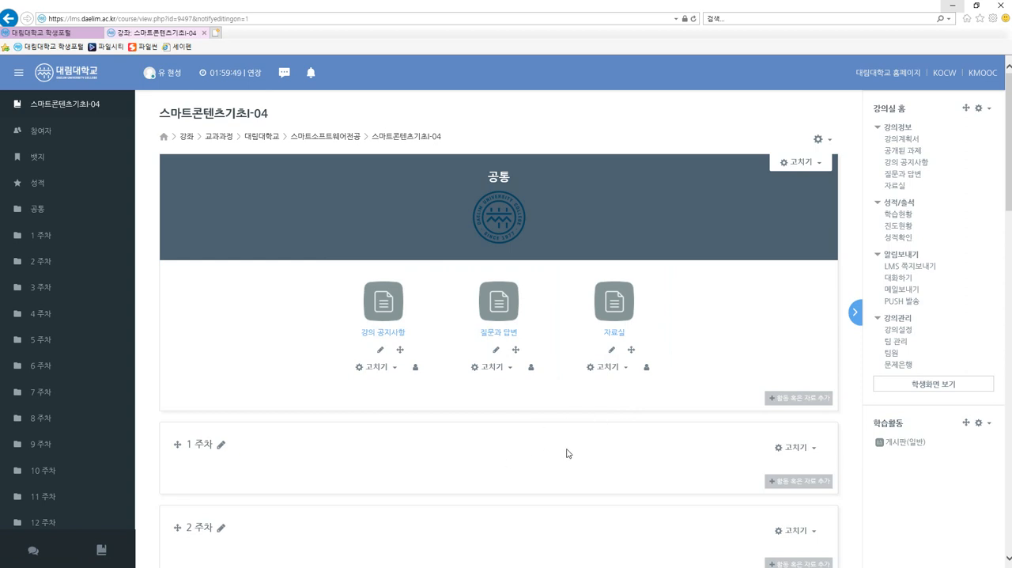
Start adding a new 파일 (file) resource to the course's 1 주차 section.
scroll(566, 453, down, 3)
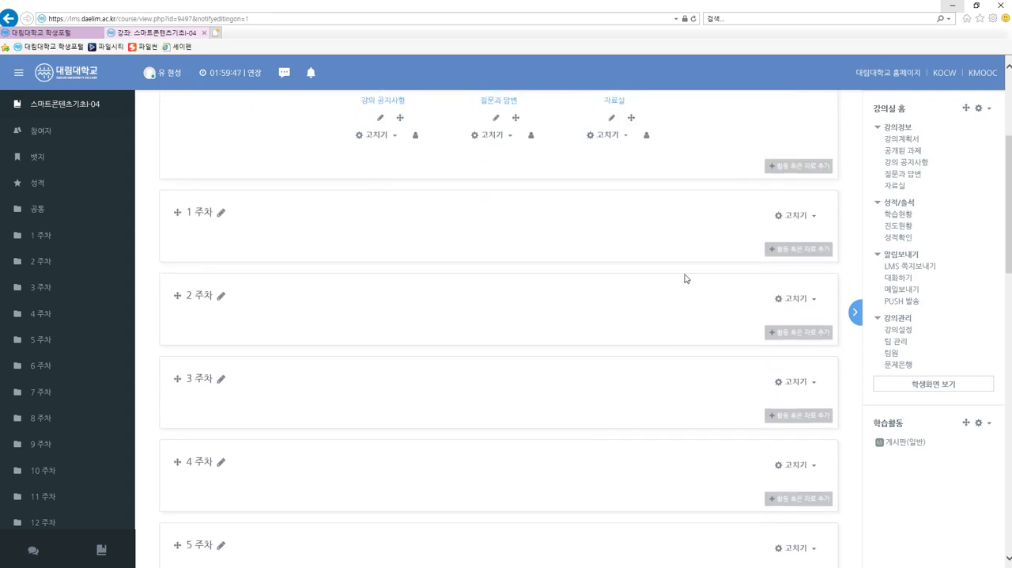
click(805, 253)
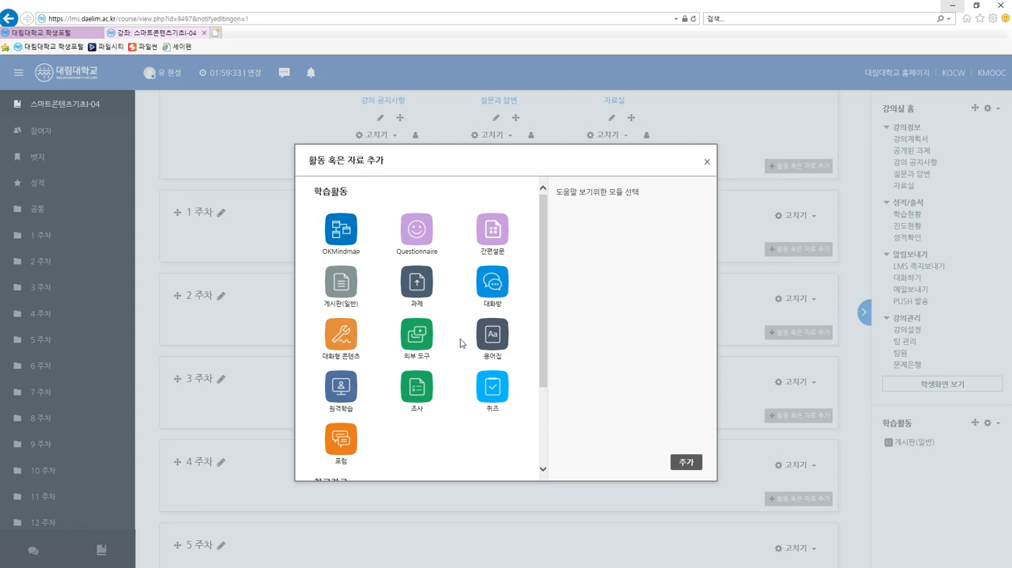
scroll(460, 343, down, 3)
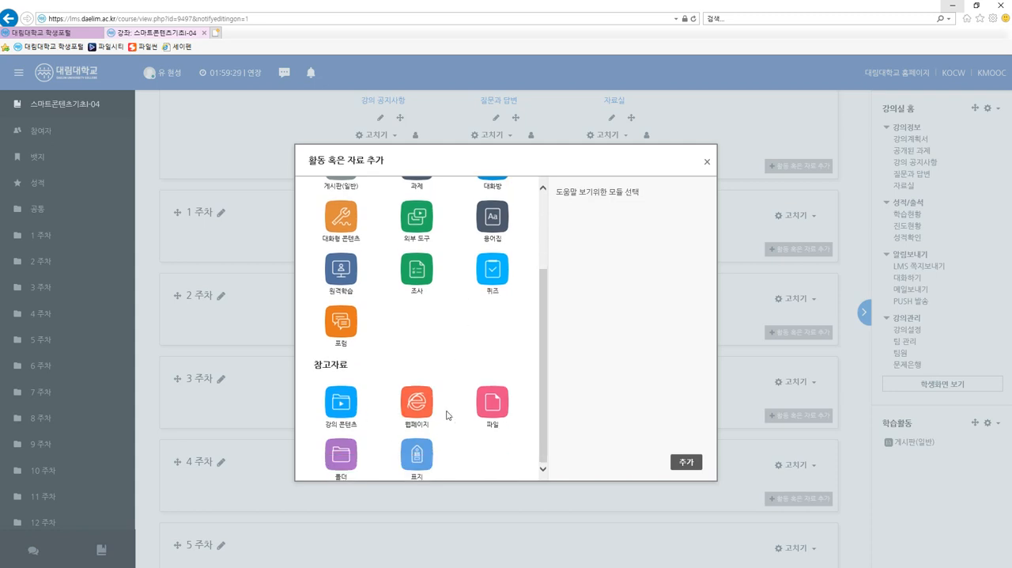
scroll(388, 348, up, 3)
scroll(423, 373, down, 3)
click(498, 404)
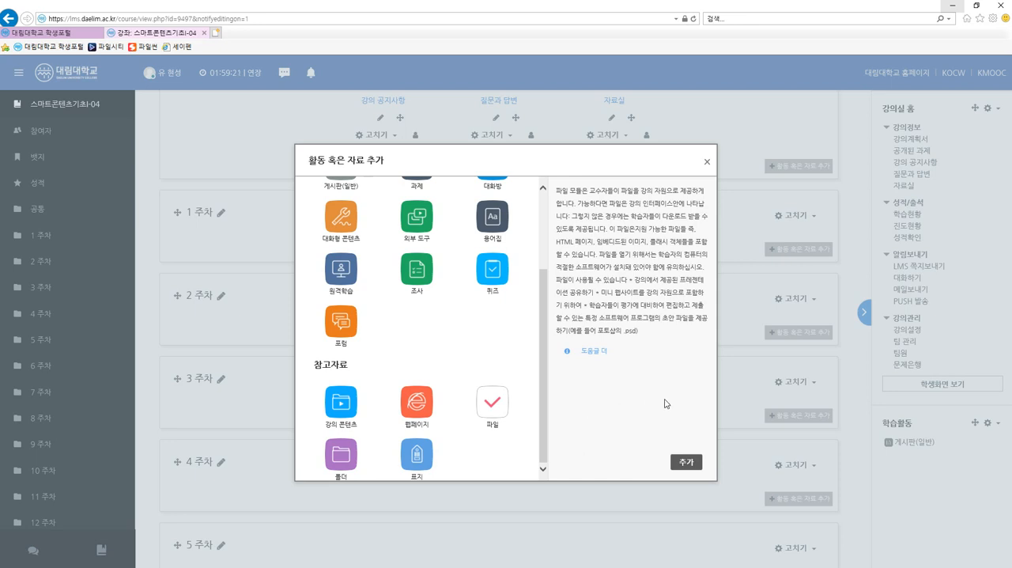
click(684, 468)
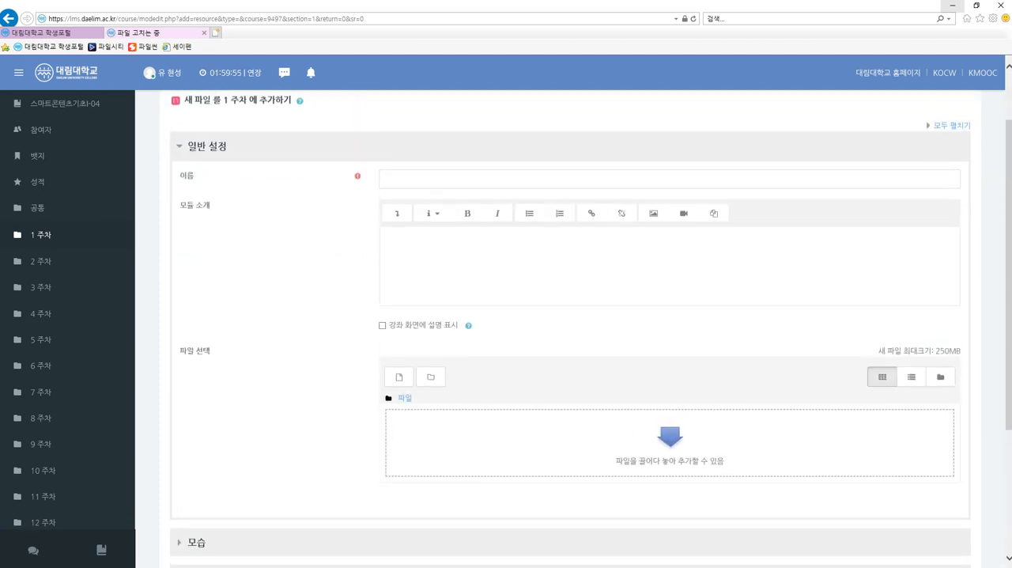
Name the file resource 스마트콘텐츠기초 1주차.
click(466, 180)
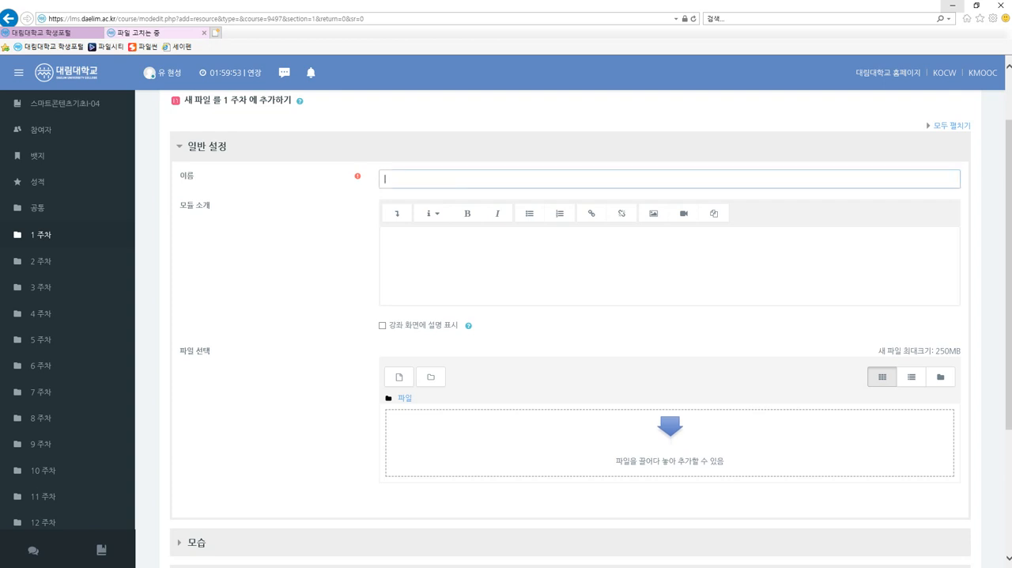
click(464, 367)
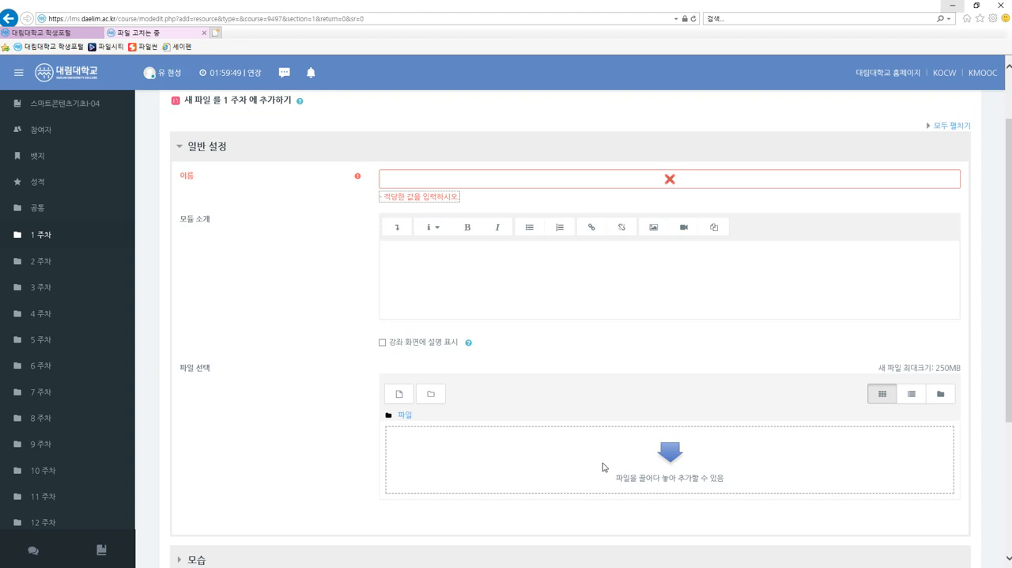
click(554, 179)
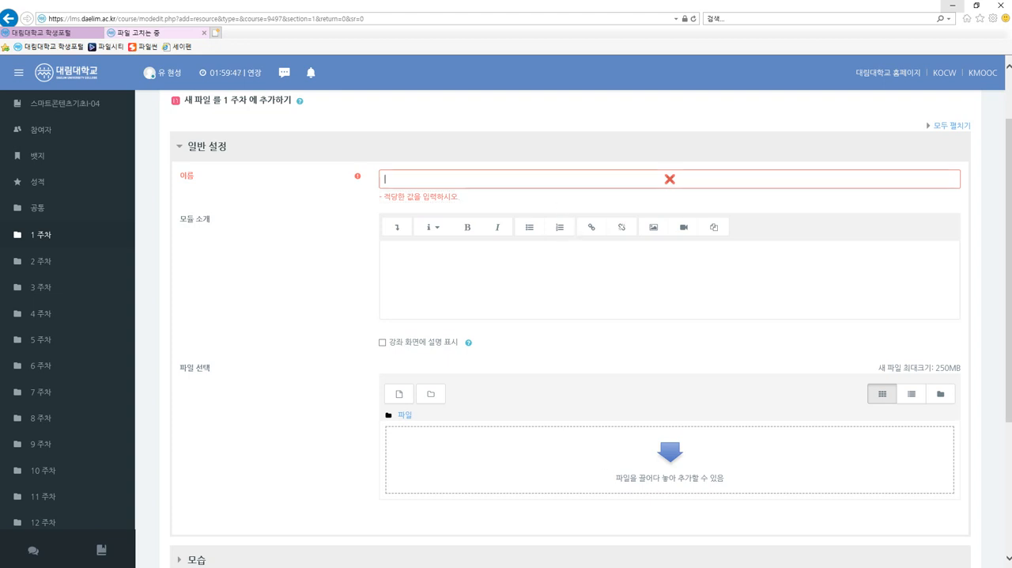
key(Hangul)
text(스마트콘텐츠기초 1주차)
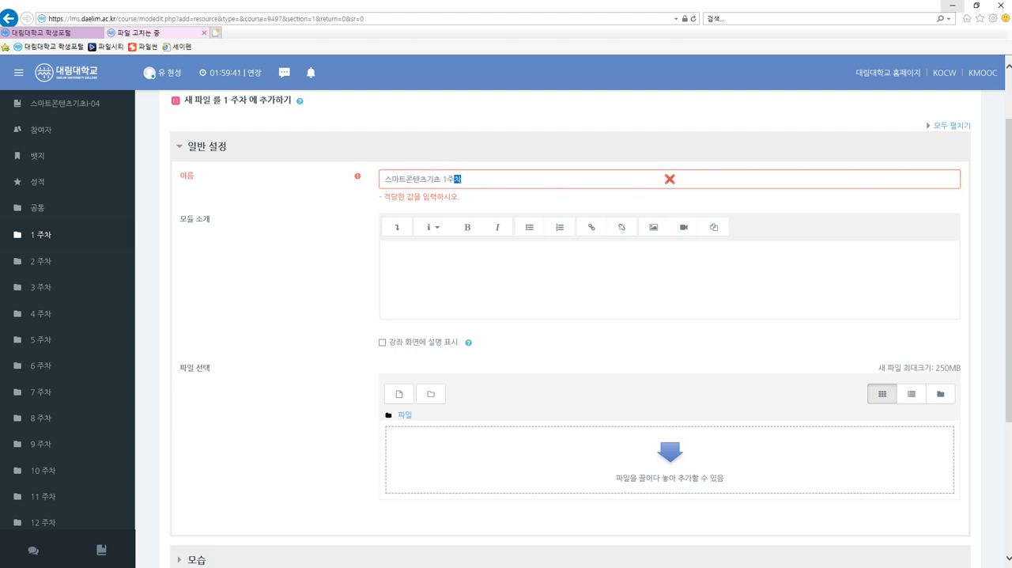
Enter the module description 개발도구 설치 및 간단한 샘플 만들어보기 and enable showing it on the course page.
click(561, 266)
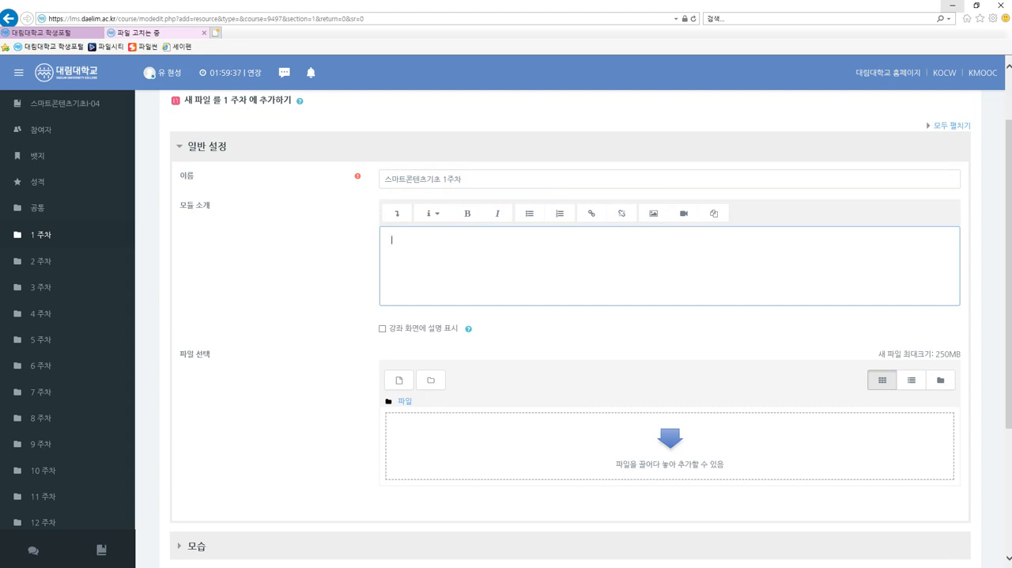
text(개발도구 설치 및 간단한 샘ㅍ플 만들어보기)
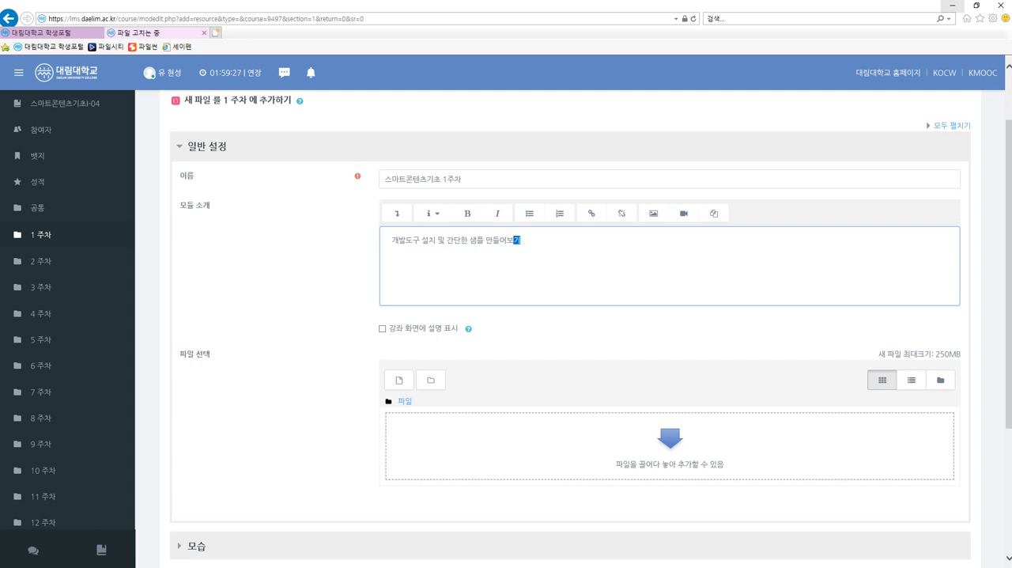
click(383, 330)
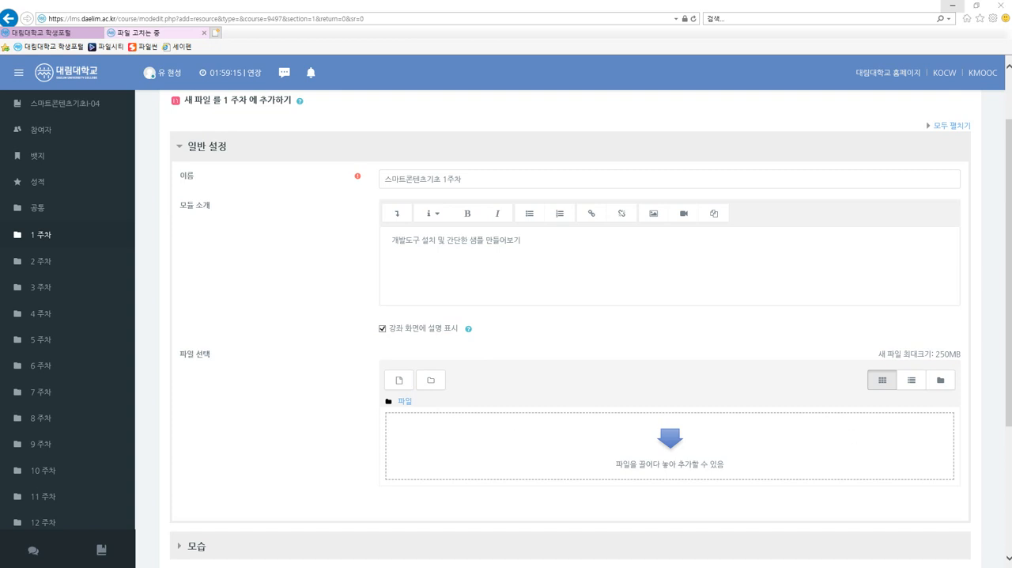
Attach the lecture file whose name starts with 01_설치,개요,샘, and save the resource, returning to the course.
drag(828, 290, 644, 452)
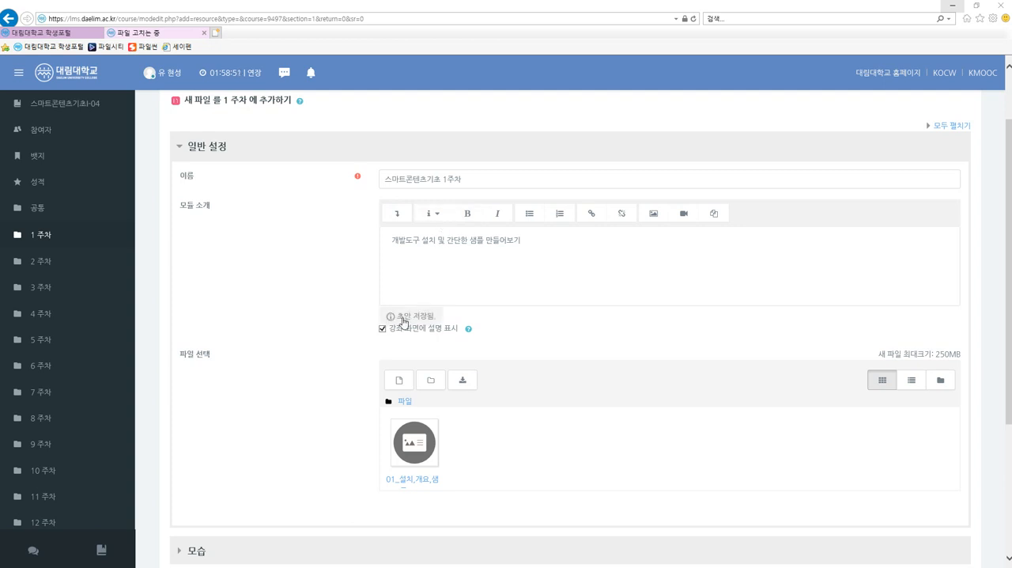
click(398, 381)
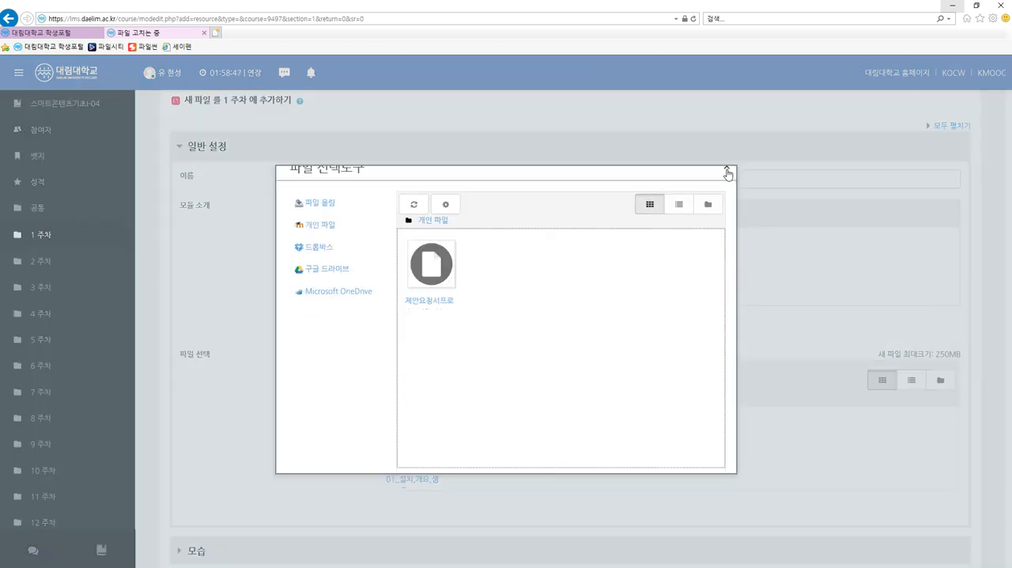
click(726, 167)
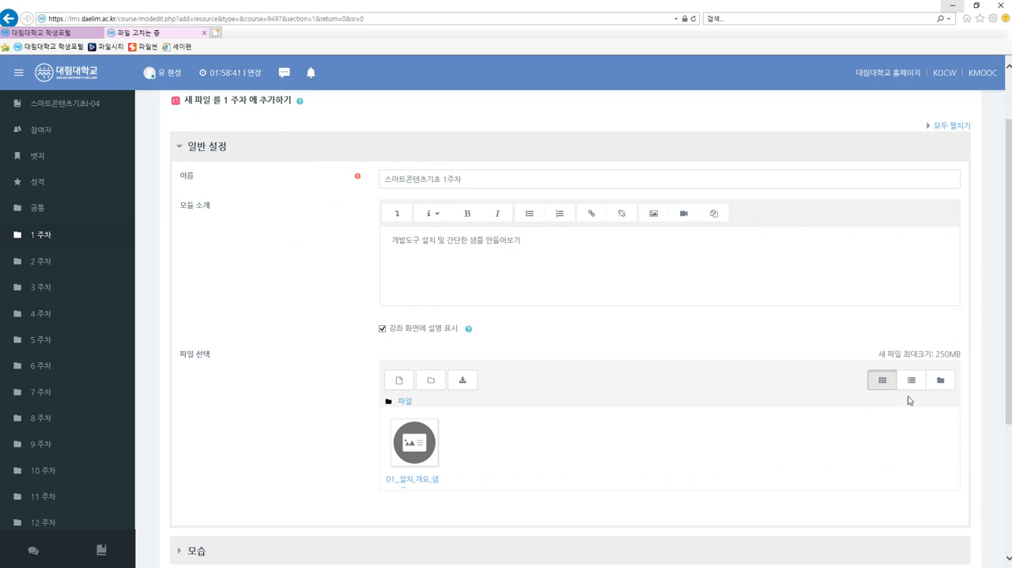
scroll(1008, 417, down, 3)
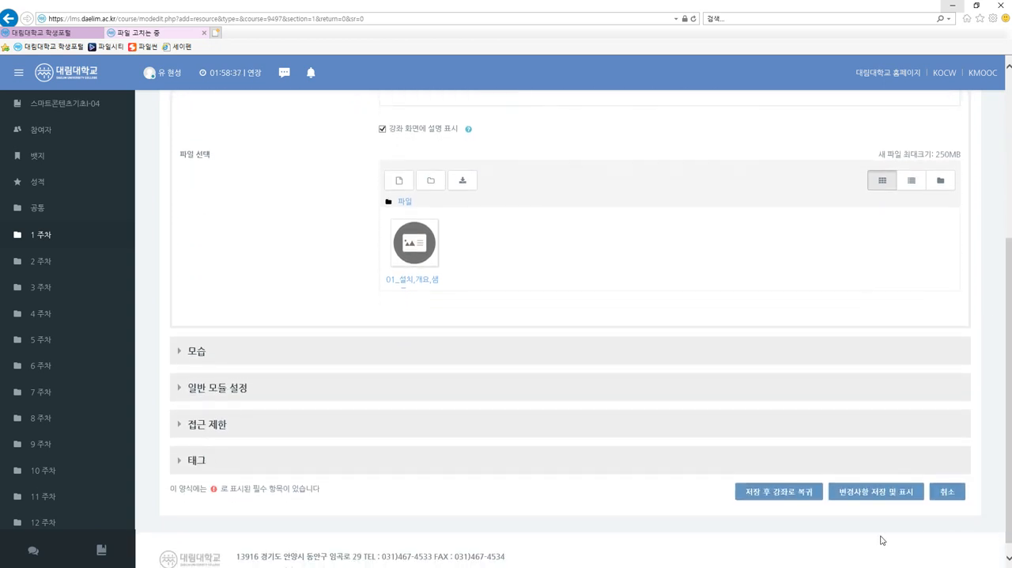
click(794, 497)
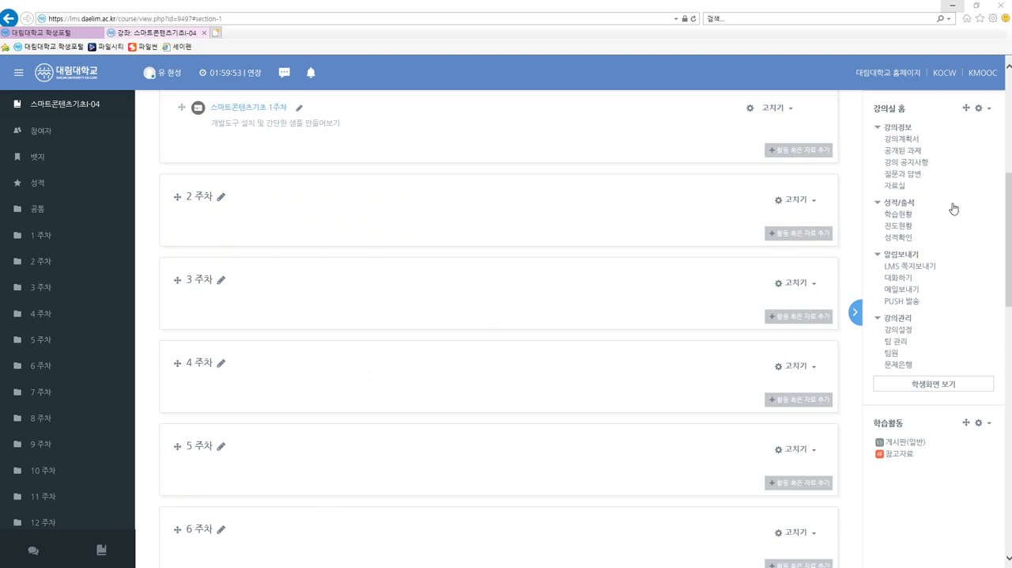
scroll(481, 248, up, 2)
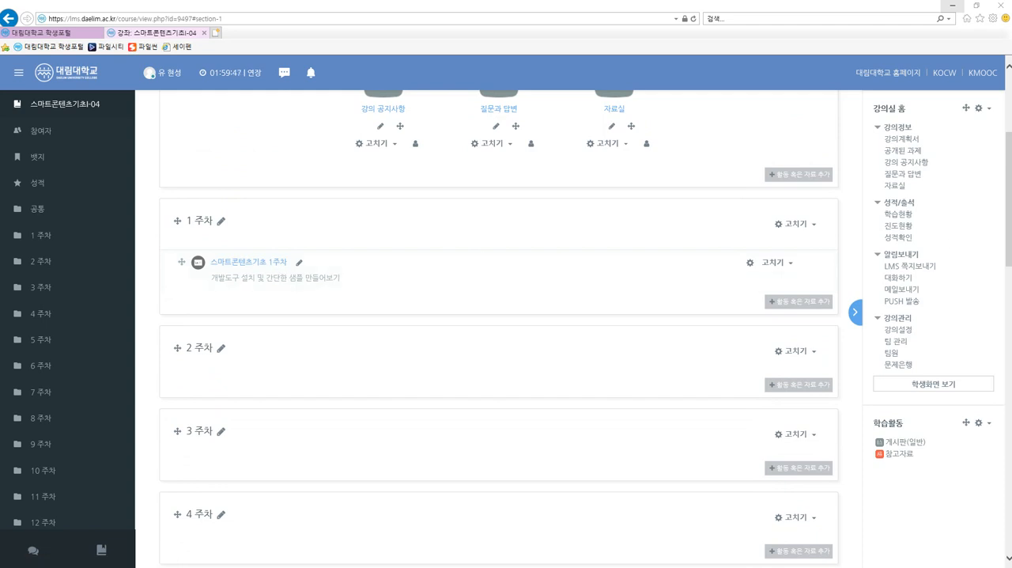
scroll(678, 204, up, 3)
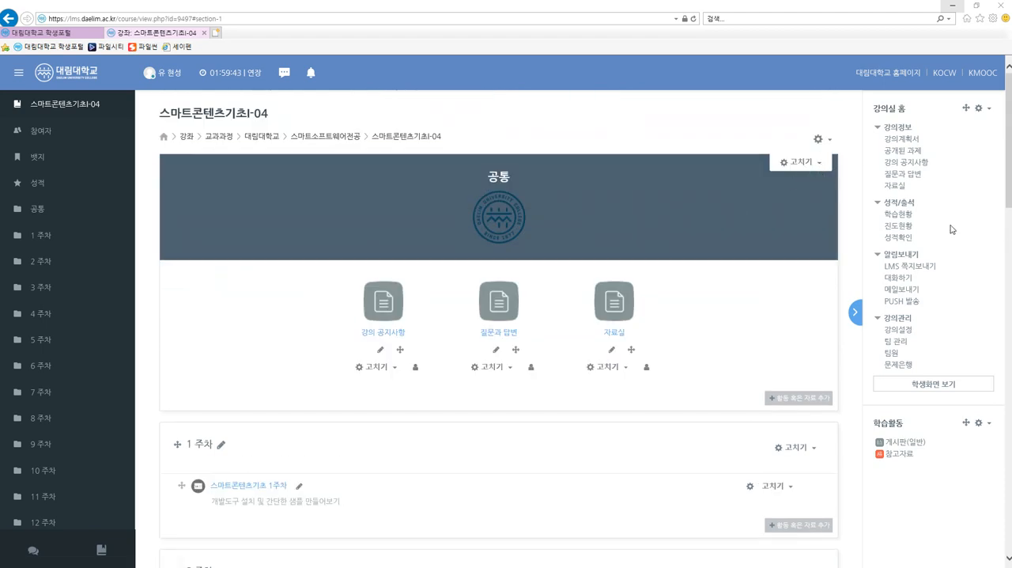
click(822, 139)
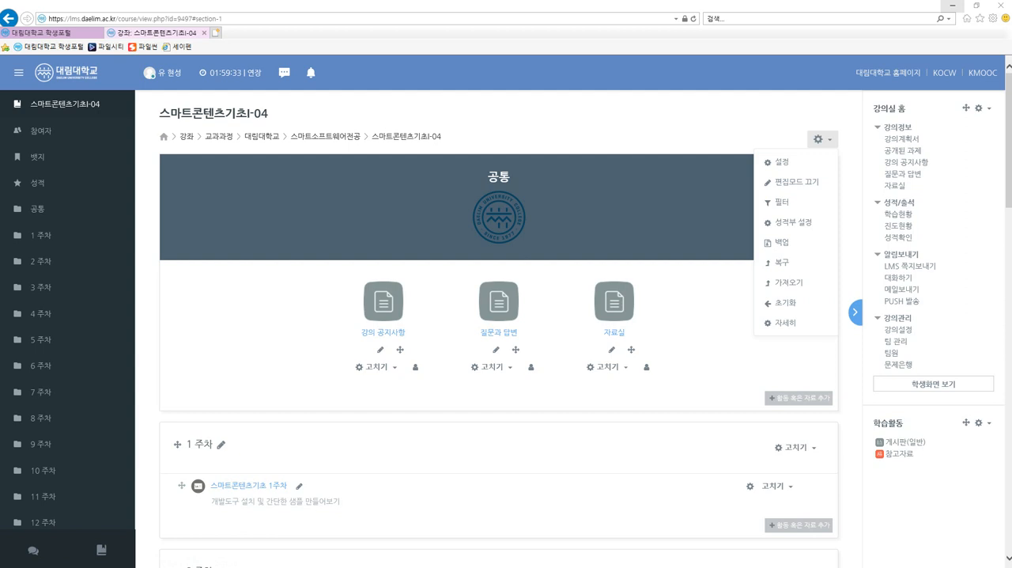
click(743, 121)
scroll(744, 128, down, 3)
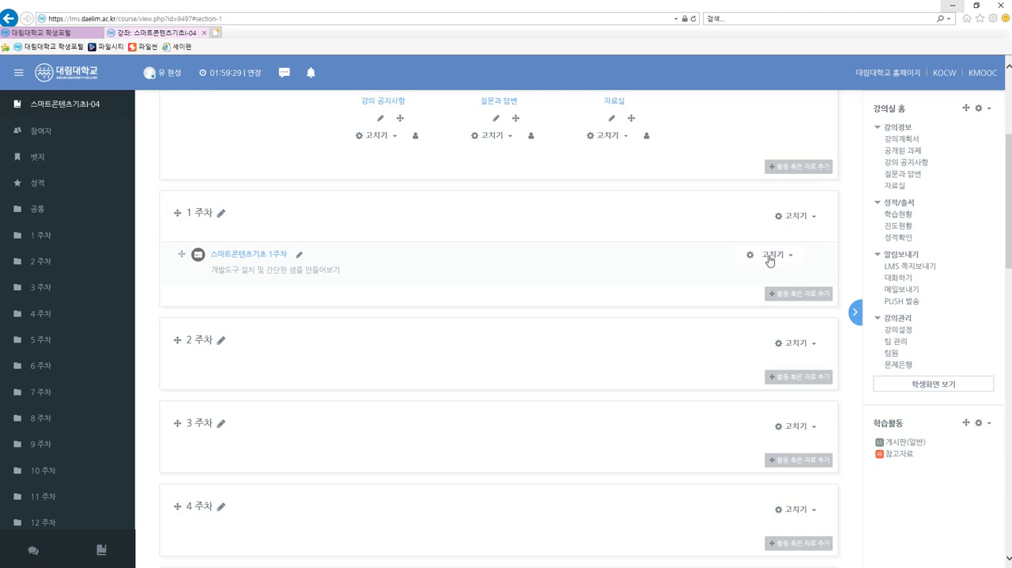
click(808, 221)
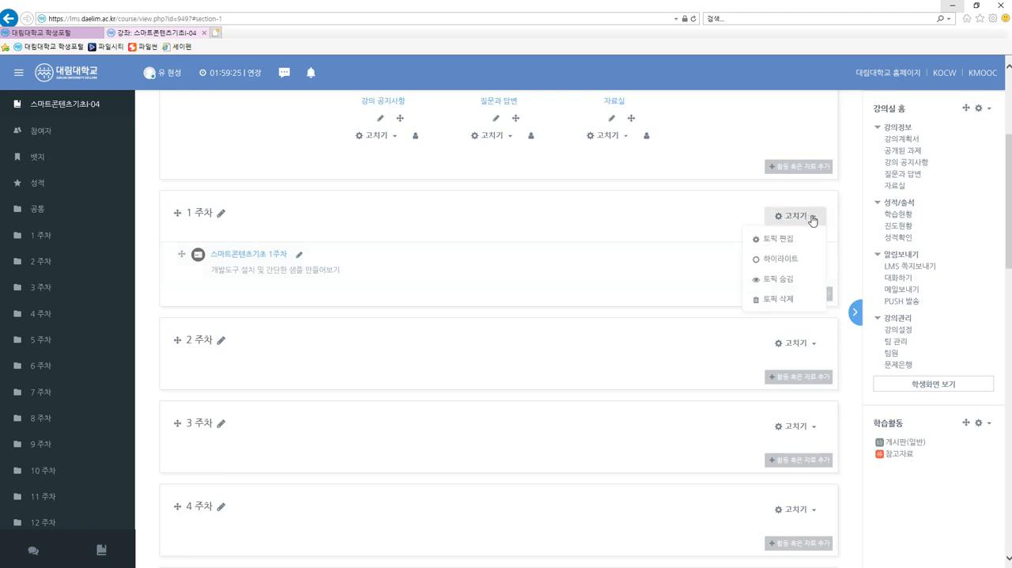
click(812, 221)
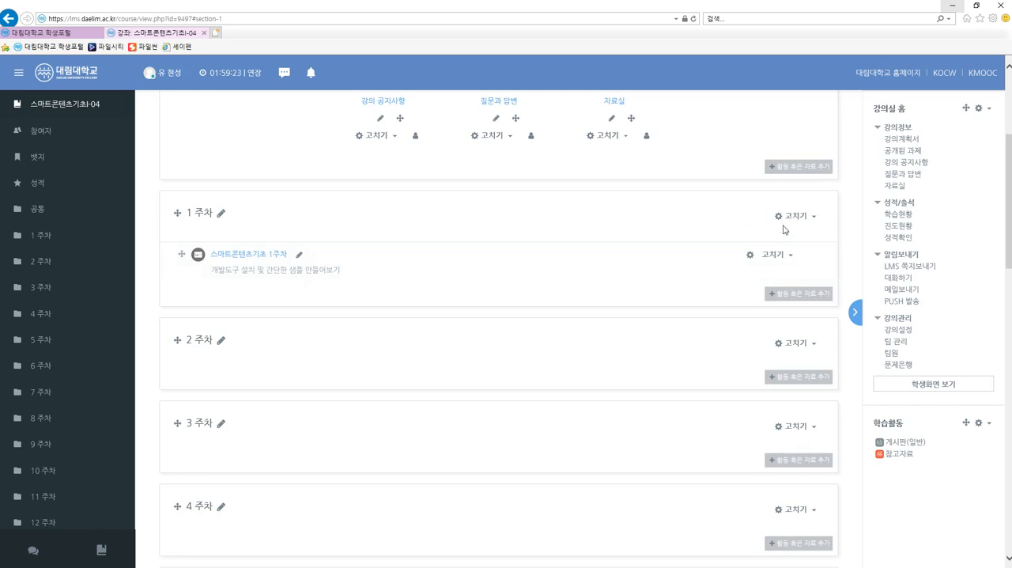
Start adding a new 퀴즈 (quiz) activity to the 1 주차 section.
click(803, 298)
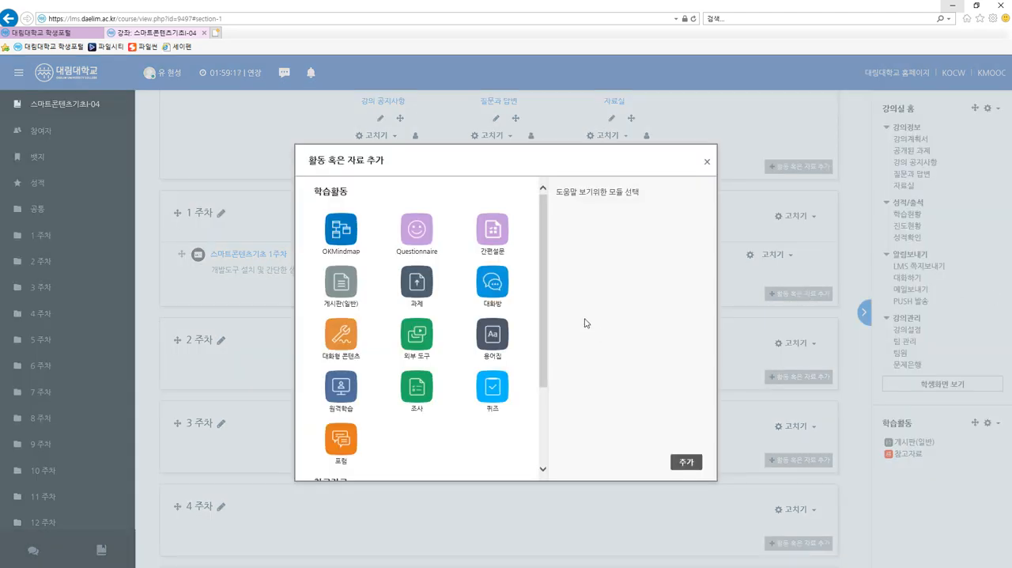
click(492, 389)
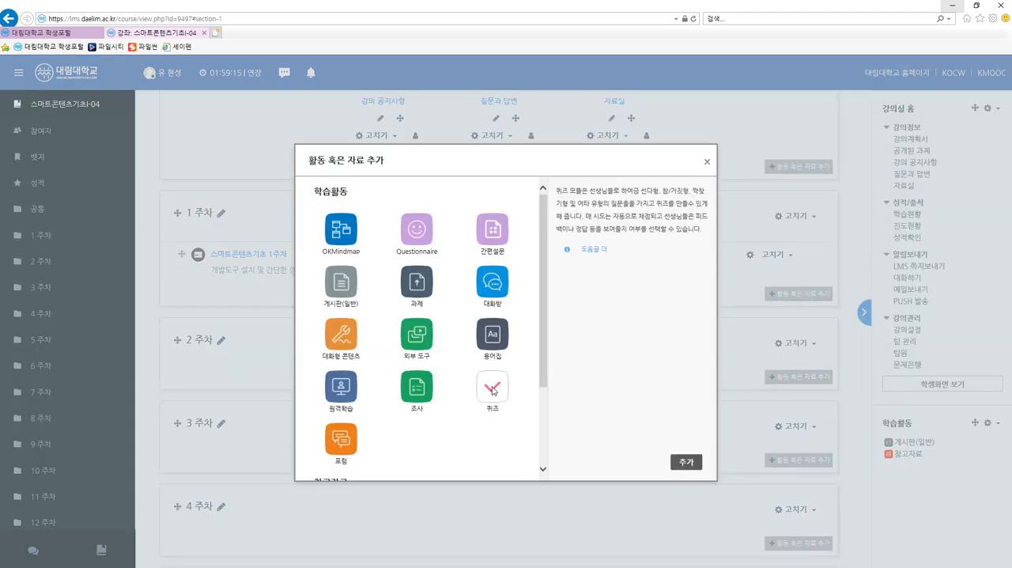
click(684, 463)
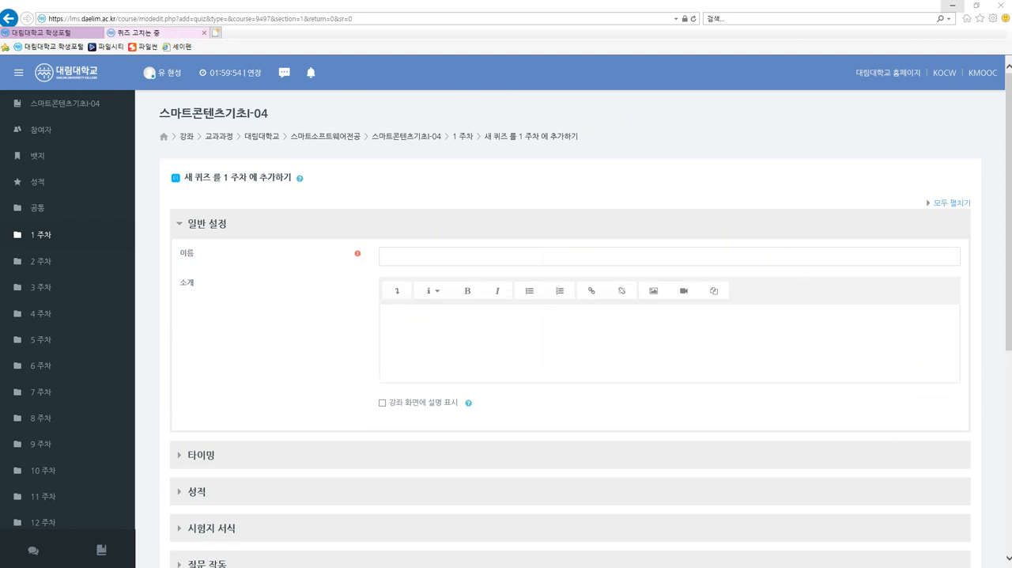
Name the new quiz 스마트콘텐츠기초 1주차 퀴즈.
click(385, 257)
key(alt+Tab)
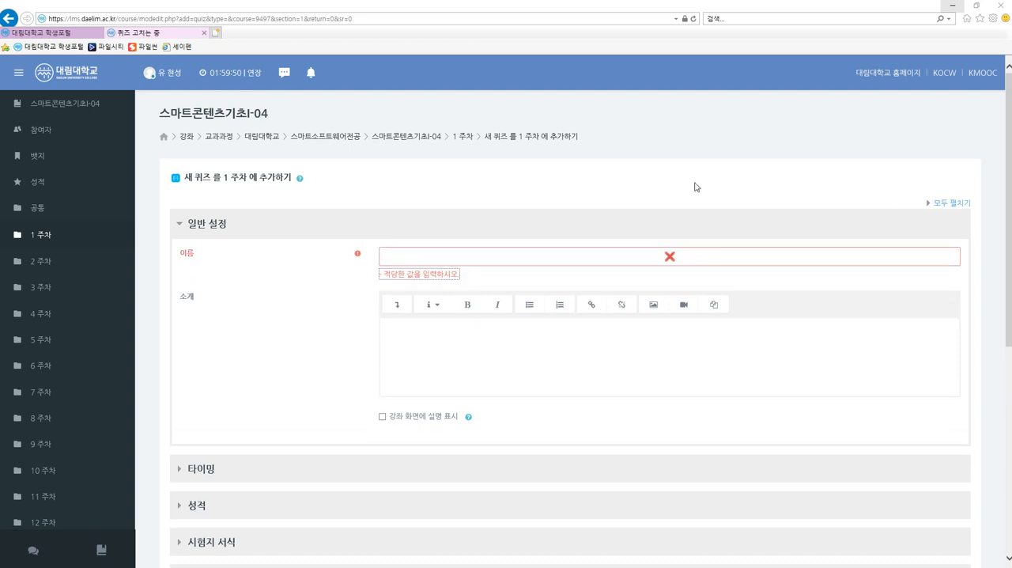
key(alt+Tab)
text(스마)
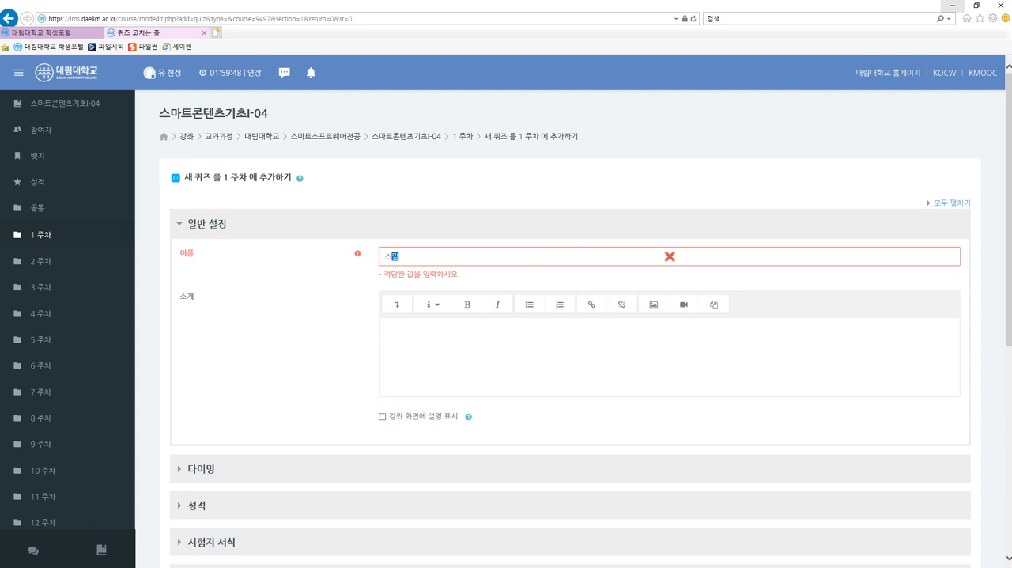
text(트콘텐츠기초 1주차 퀴즈)
click(528, 340)
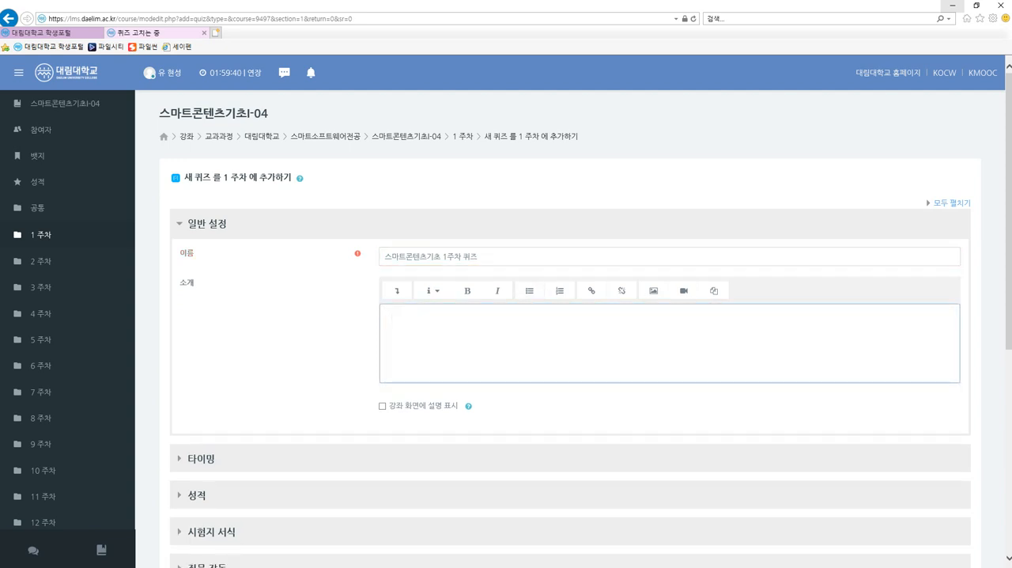
Enter 출결 확인용 as the introduction of the new quiz.
text(출결 확인요)
text(ㅇ)
scroll(569, 317, down, 1)
scroll(468, 330, down, 3)
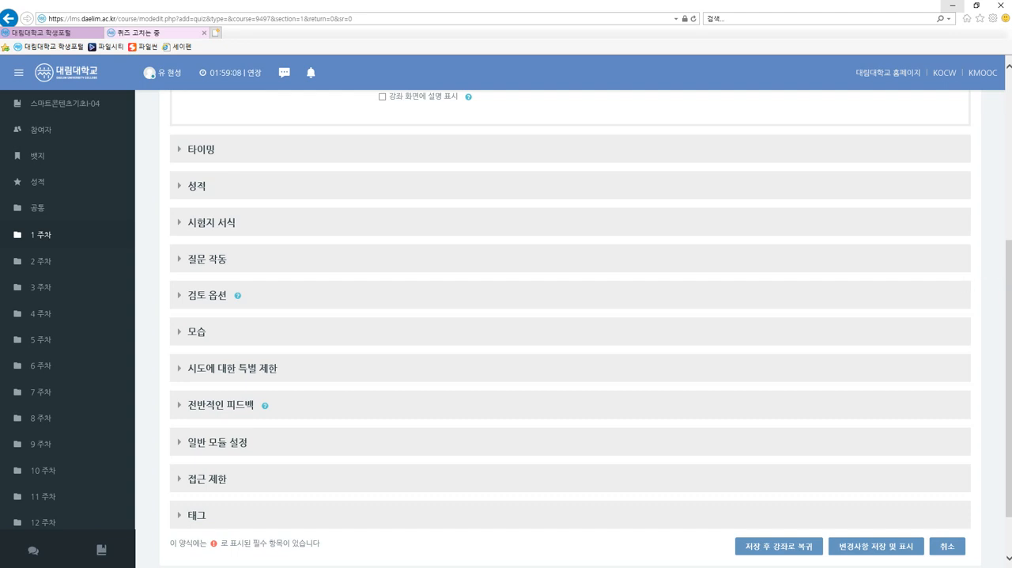
scroll(434, 319, up, 4)
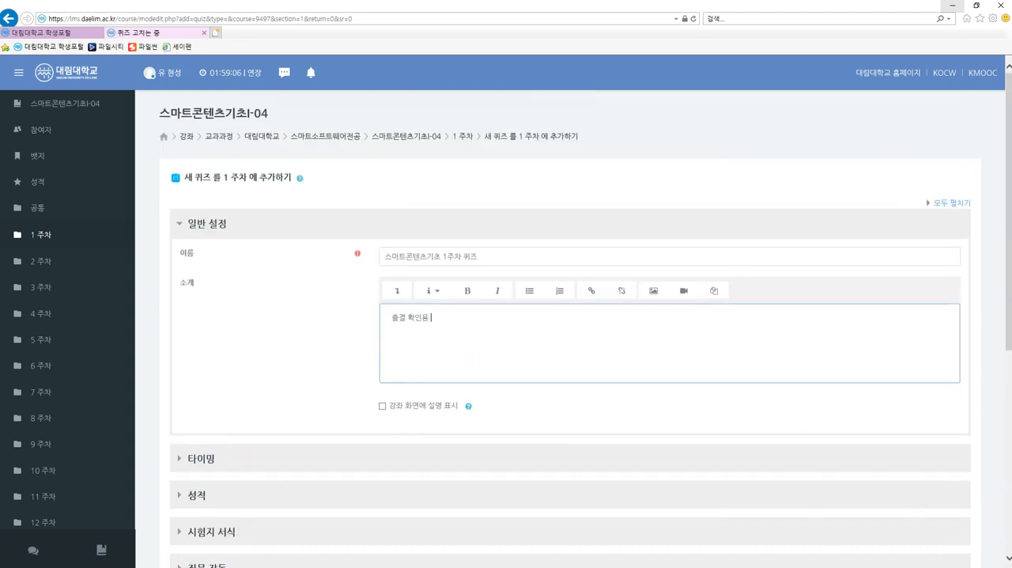
scroll(448, 366, down, 2)
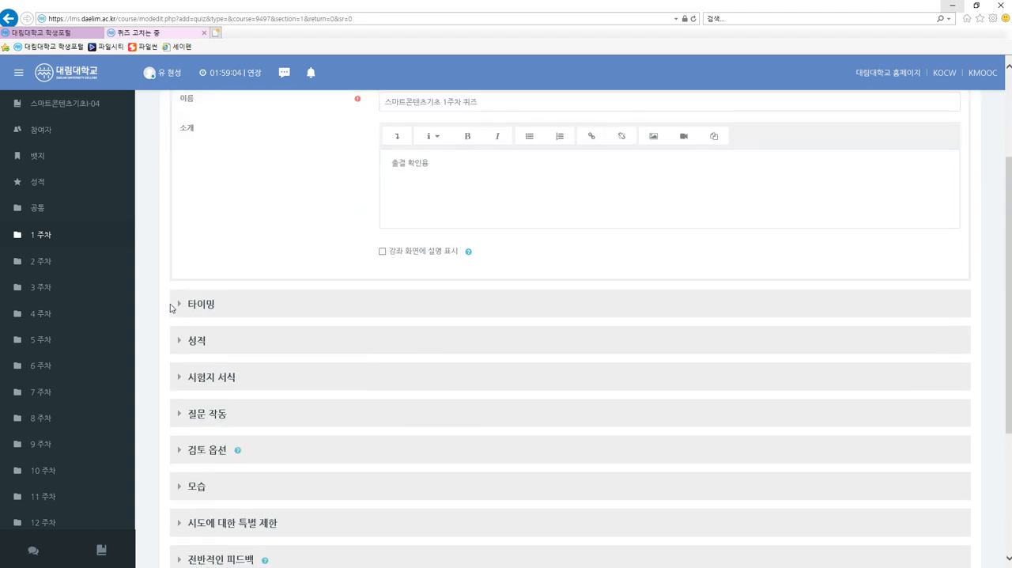
Enable the quiz end date in the timing settings and set its day to 13.
click(172, 306)
scroll(262, 348, down, 2)
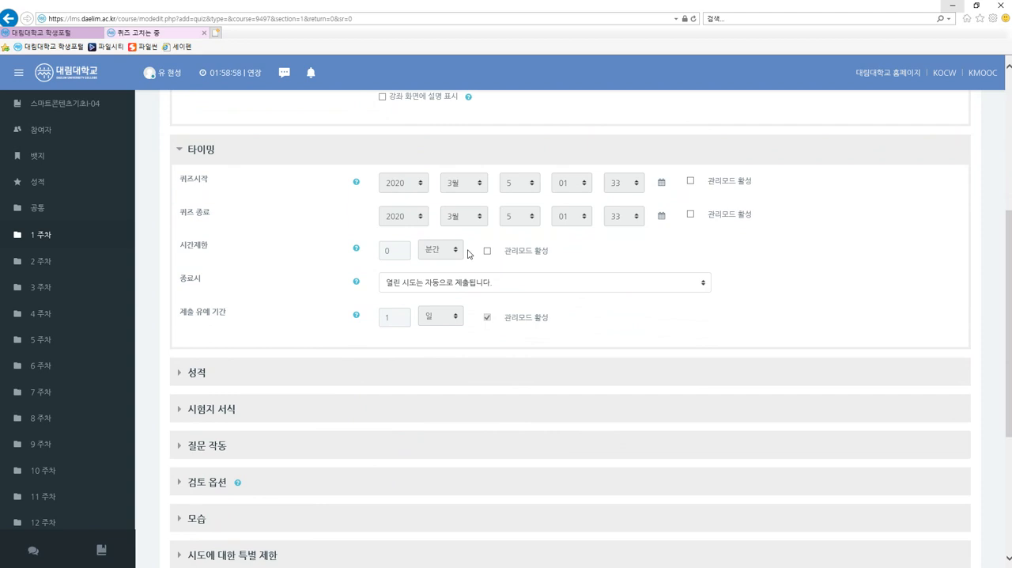
scroll(469, 253, up, 3)
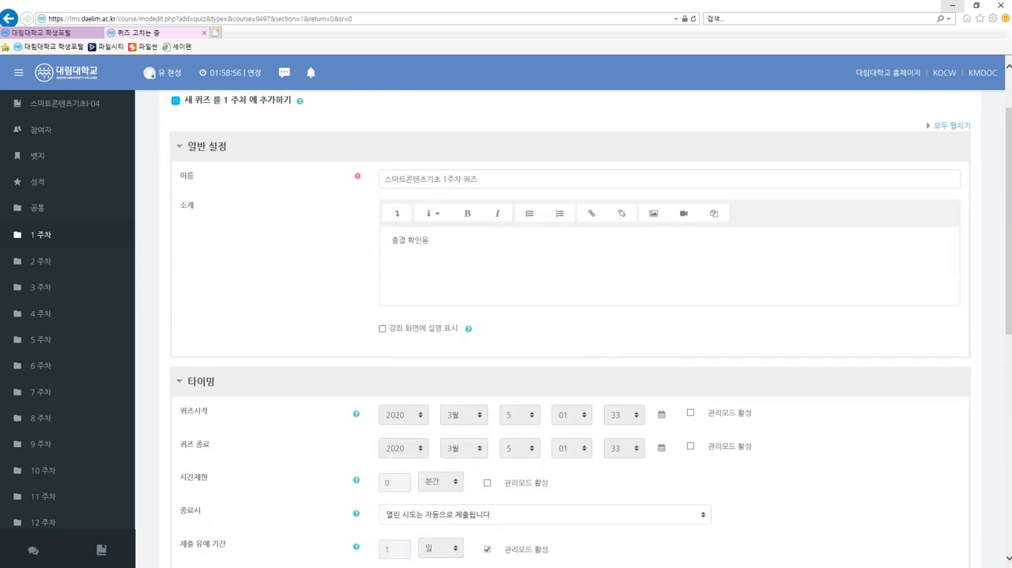
scroll(470, 255, down, 2)
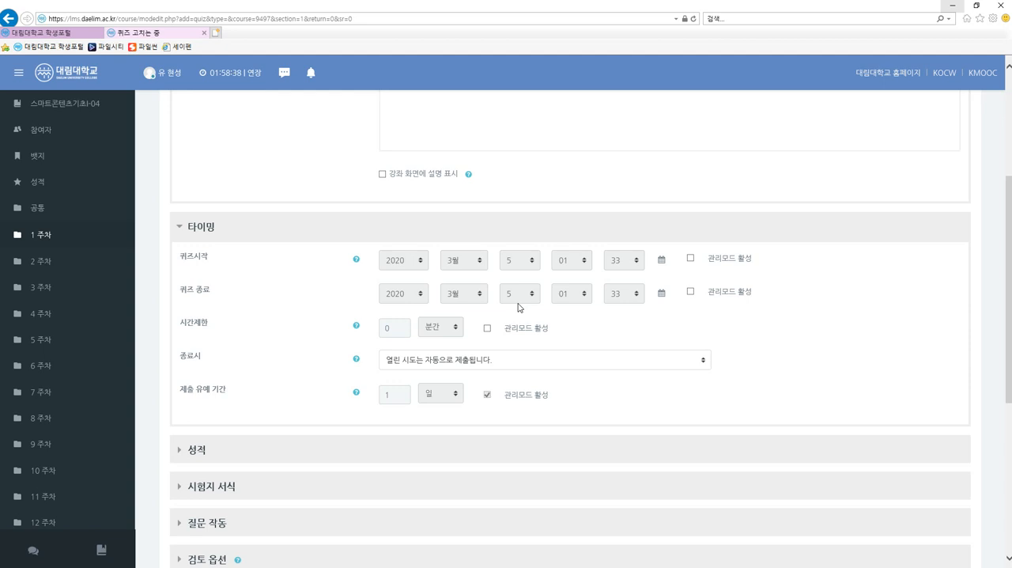
click(691, 291)
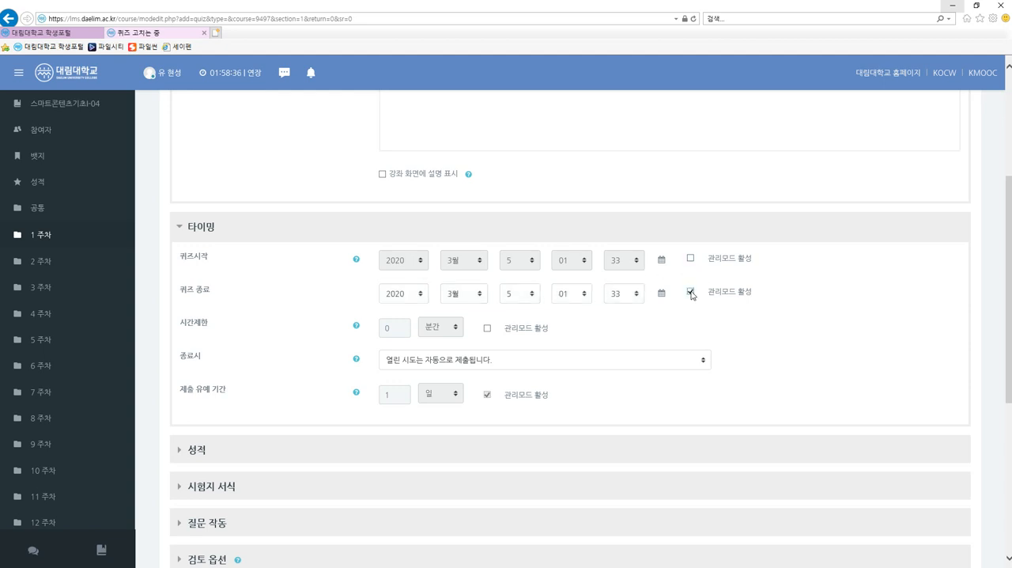
click(515, 295)
click(532, 294)
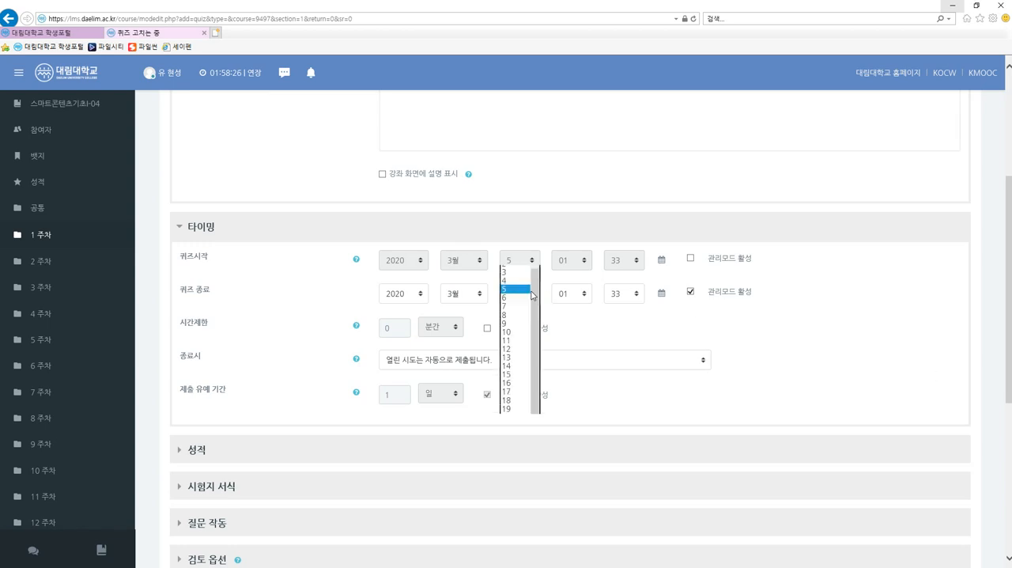
click(520, 357)
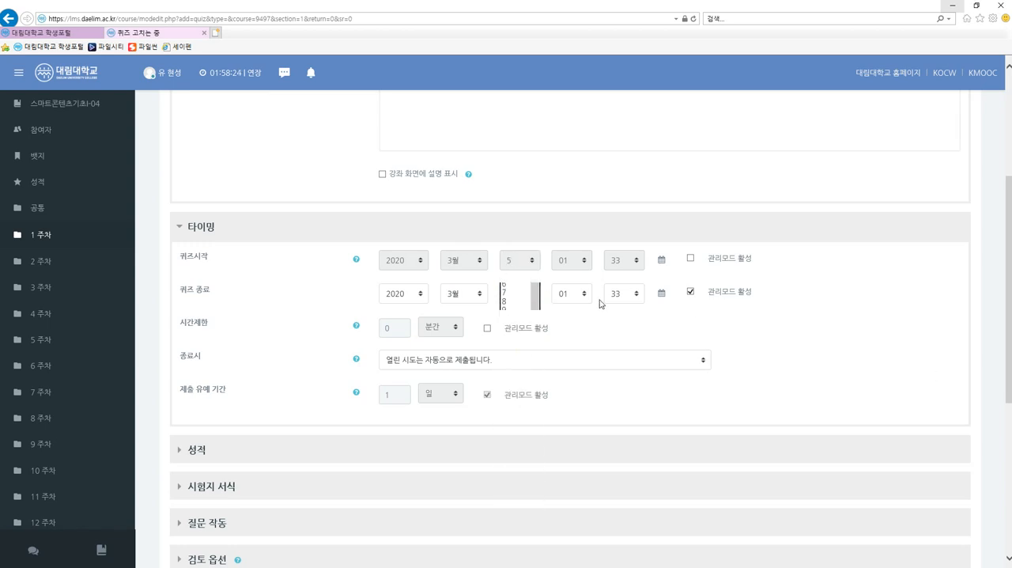
Set the quiz end time to 00:00, keeping the end date enabled.
click(581, 294)
click(571, 284)
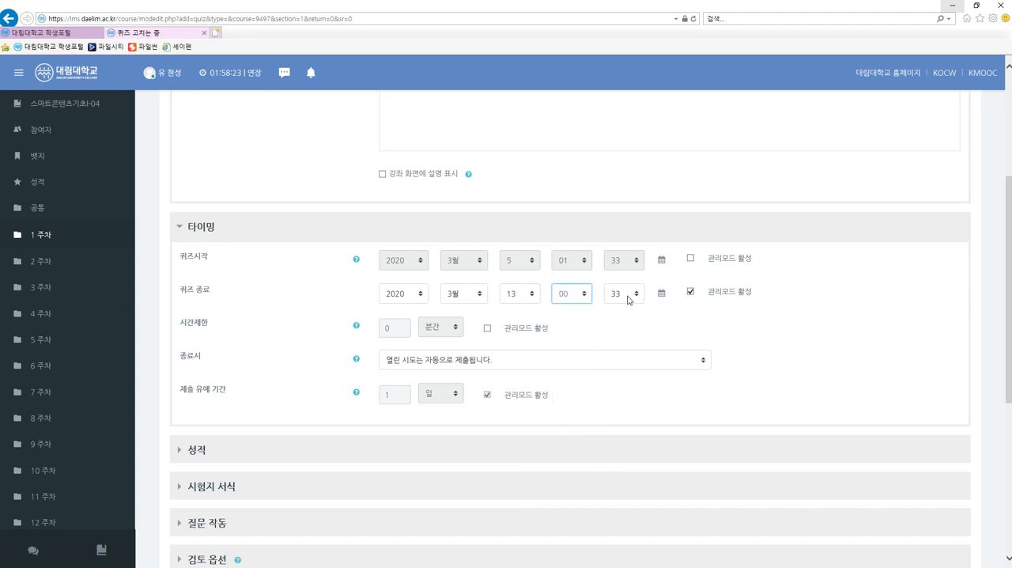
click(627, 295)
scroll(621, 295, up, 6)
click(617, 166)
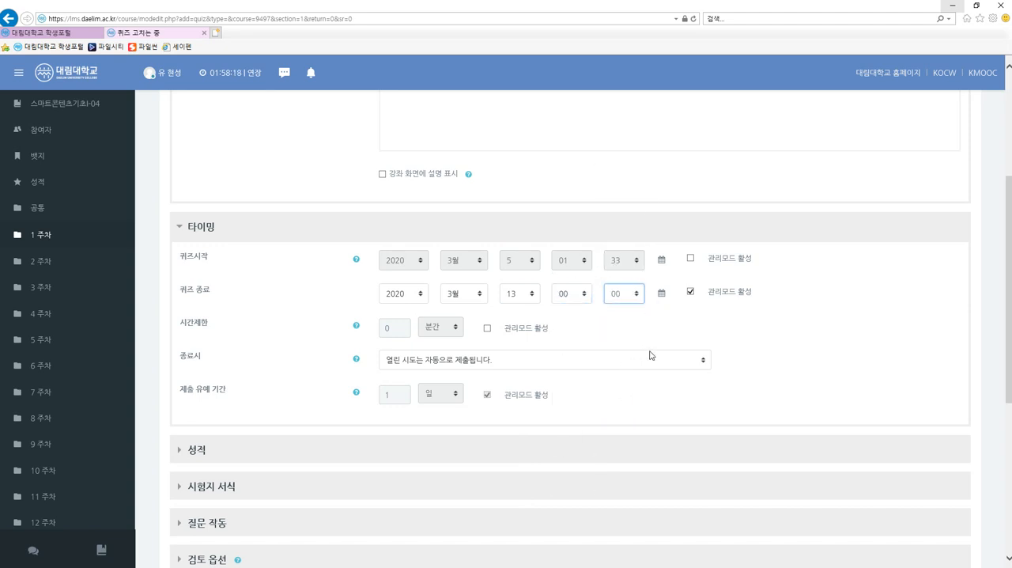
click(931, 344)
scroll(930, 345, down, 1)
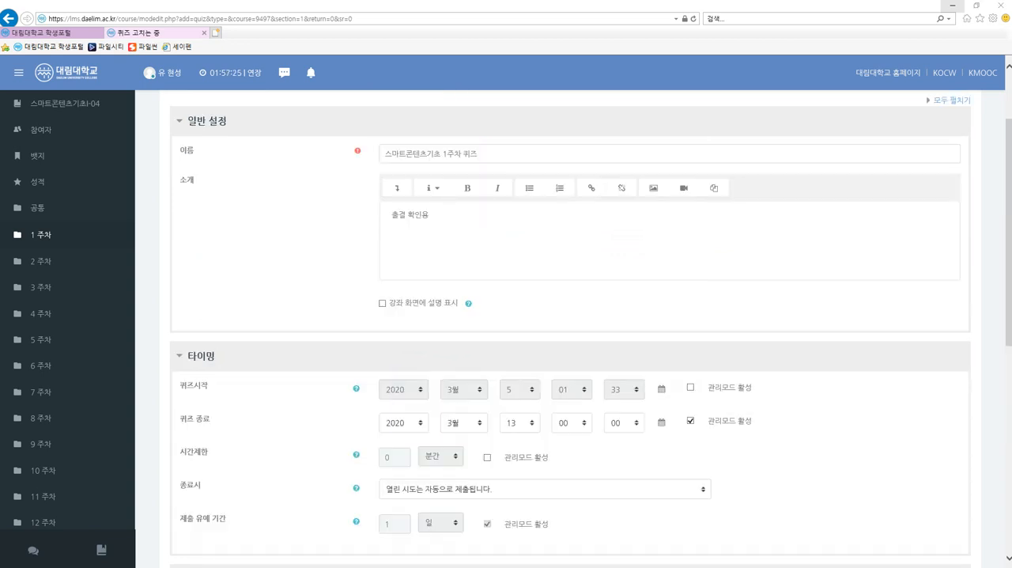
scroll(673, 296, down, 3)
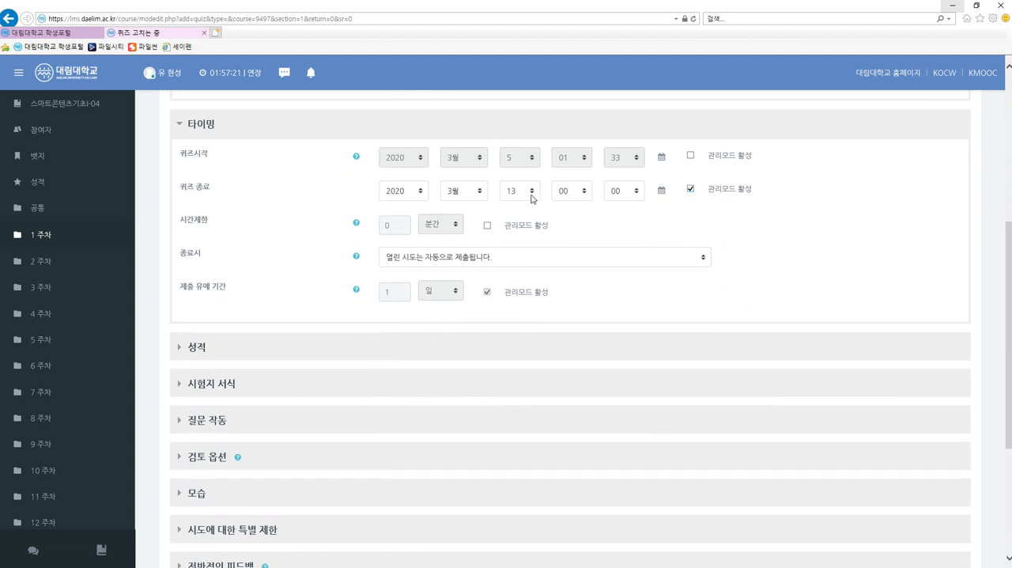
click(691, 191)
click(691, 190)
Save the quiz with its remaining settings at their defaults and return to the course.
scroll(780, 249, up, 4)
scroll(780, 249, down, 6)
scroll(382, 267, down, 5)
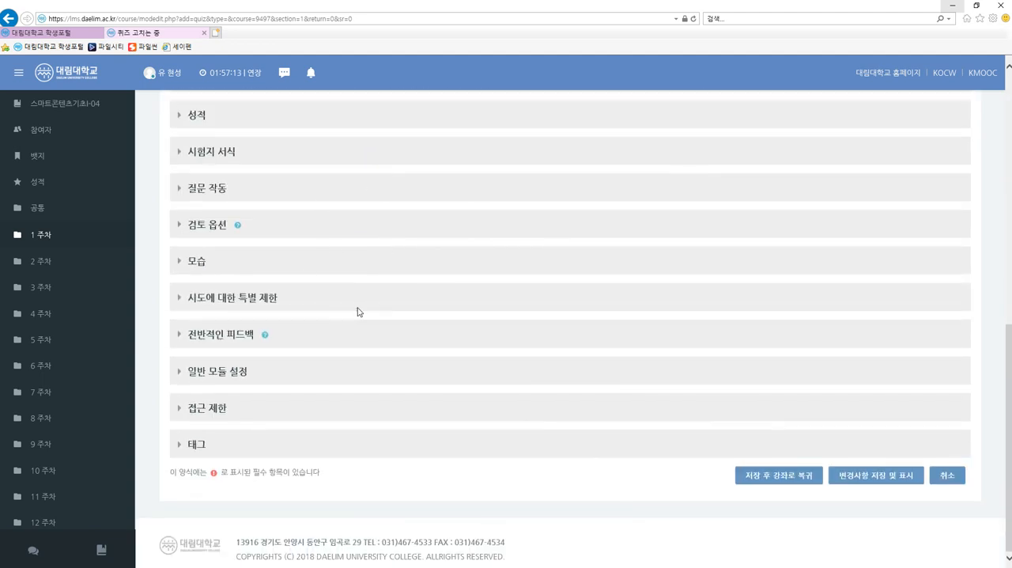
scroll(392, 369, up, 1)
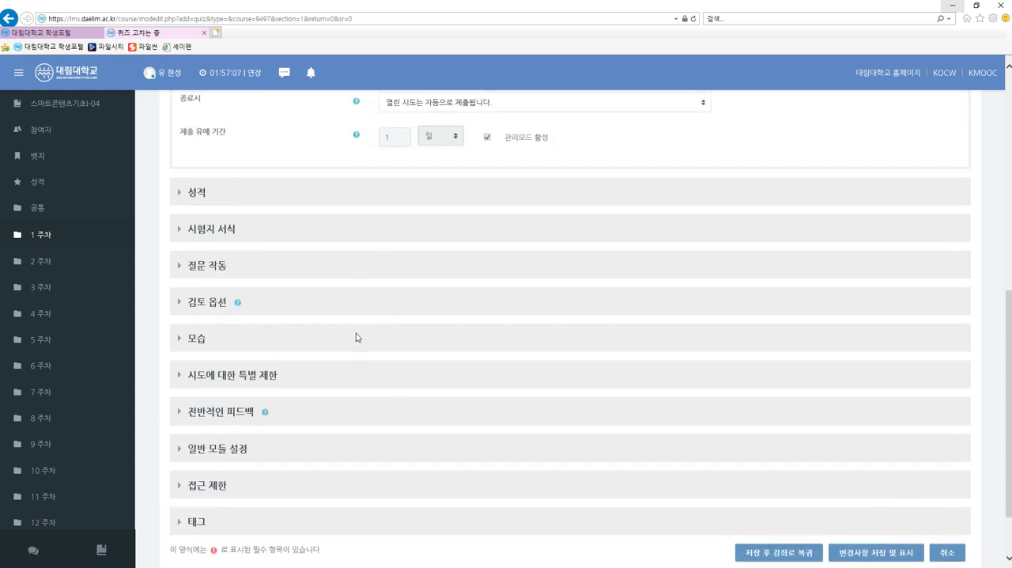
scroll(451, 368, down, 1)
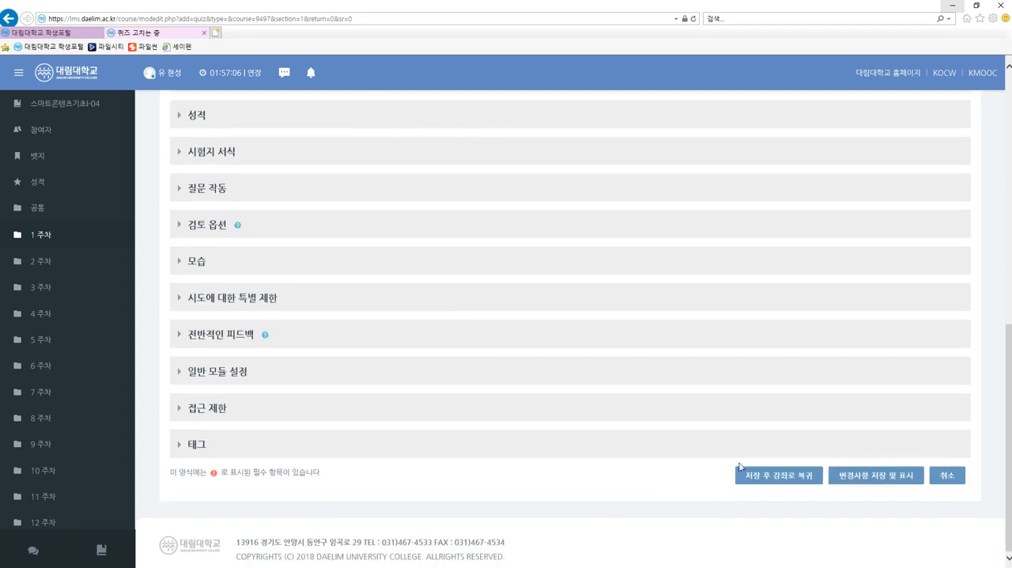
click(778, 478)
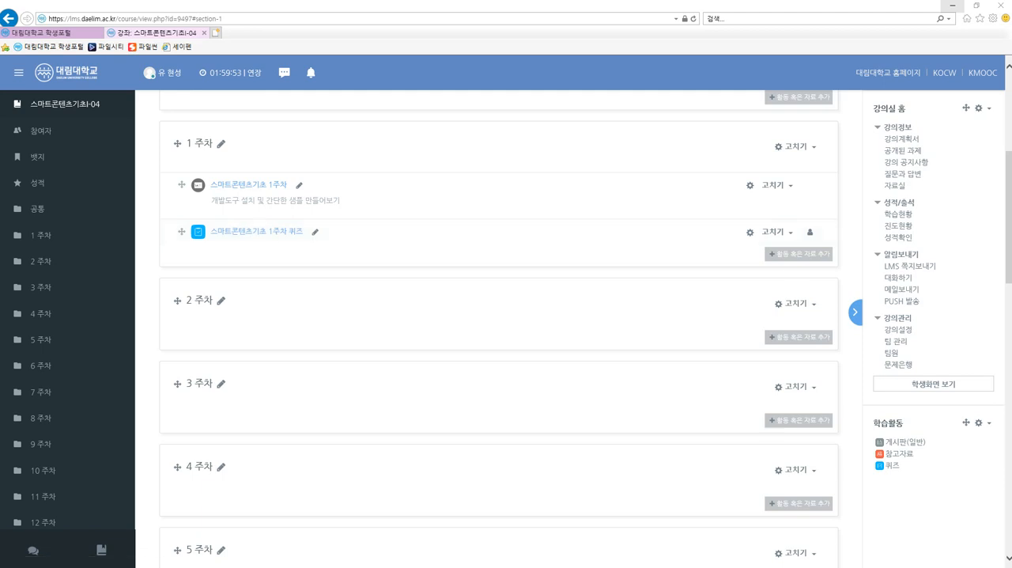
Open 스마트콘텐츠기초 1주차 퀴즈 for quiz editing and start adding a new 선다형 (multiple-choice) question.
click(270, 233)
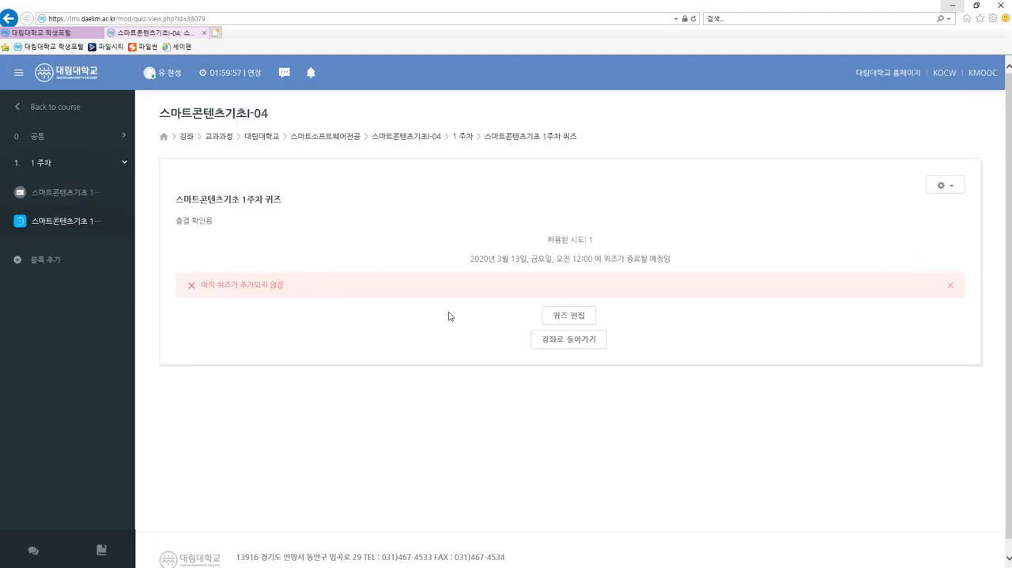
click(574, 317)
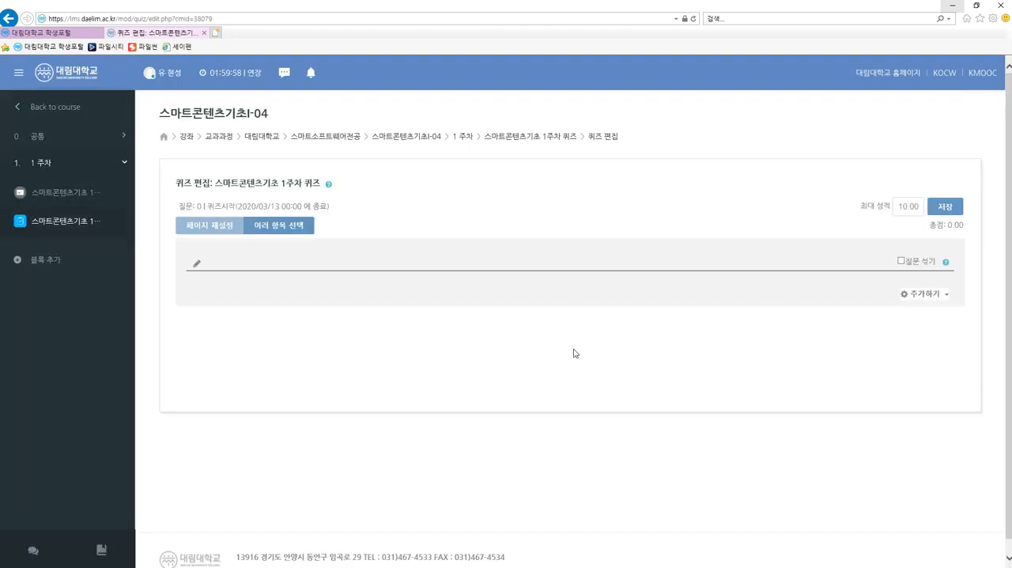
click(921, 297)
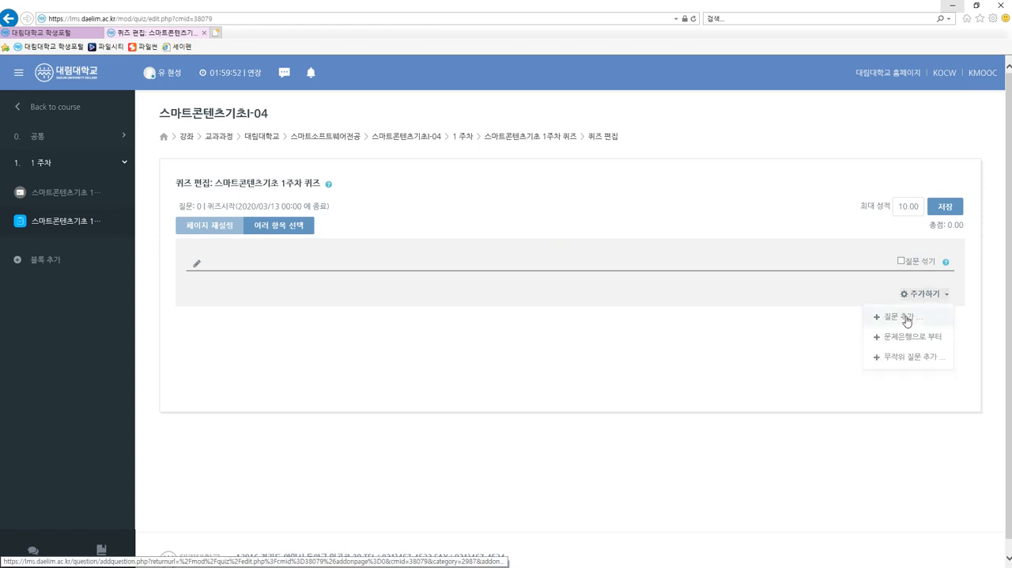
click(907, 319)
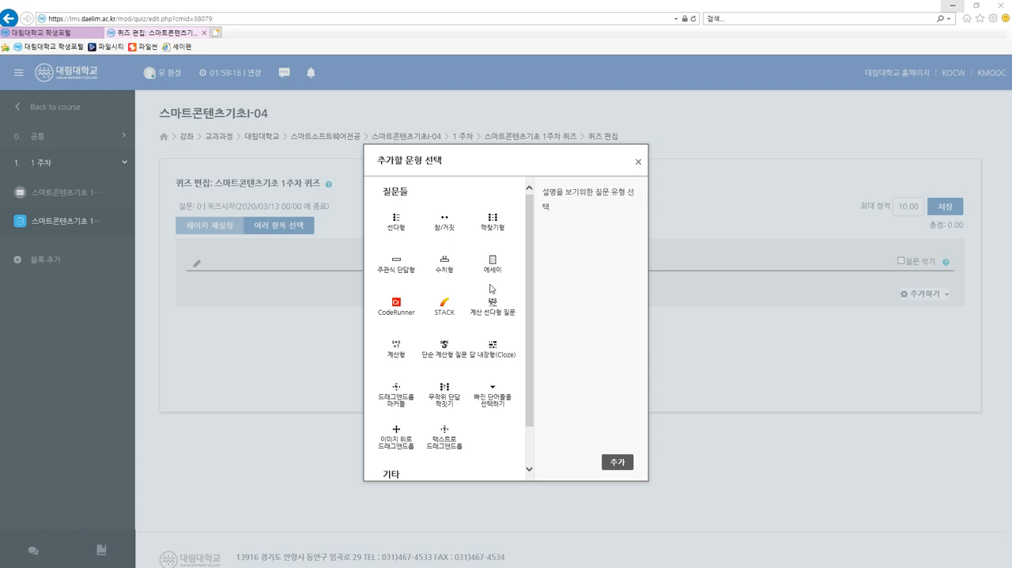
click(396, 225)
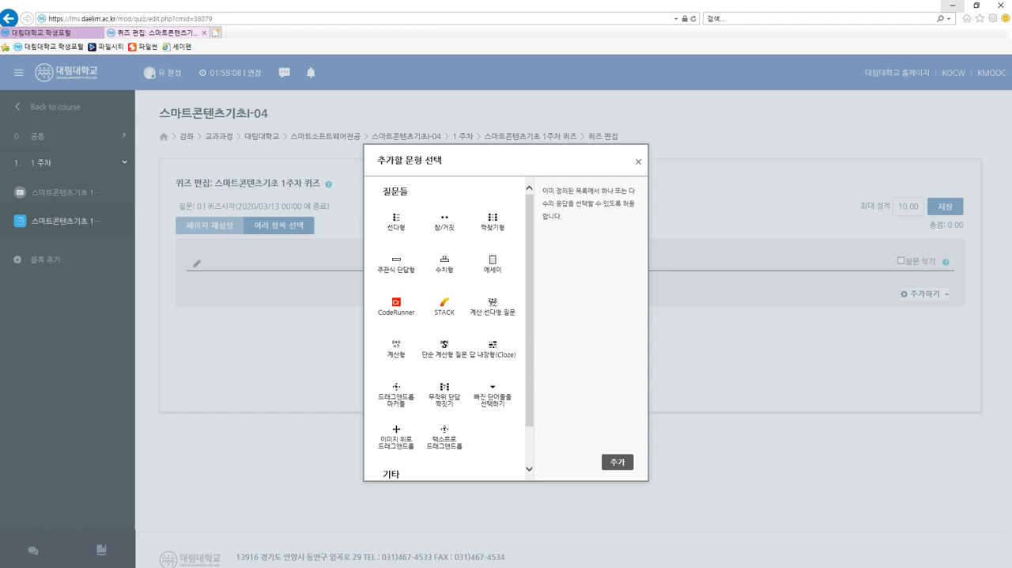
click(617, 464)
click(616, 467)
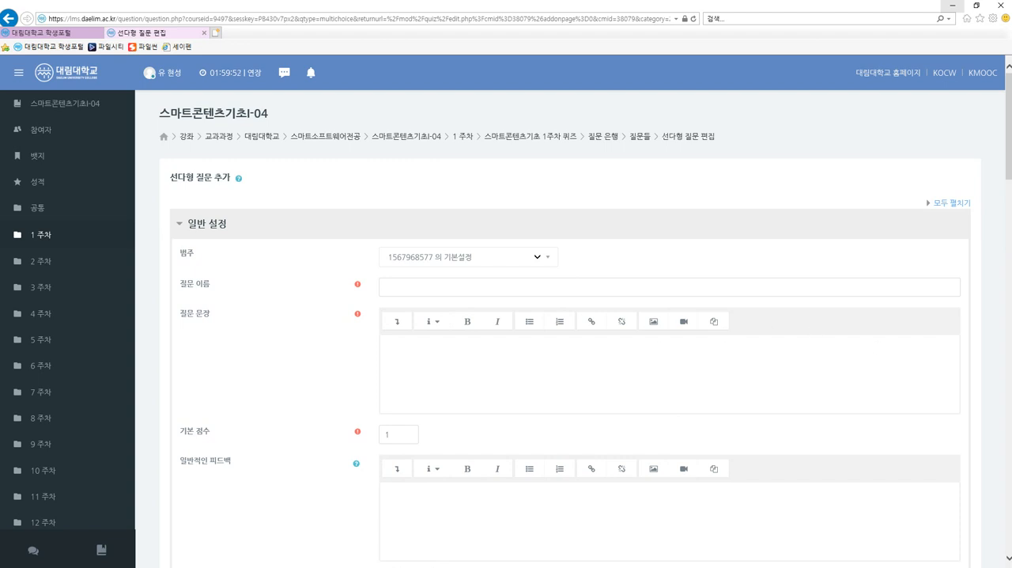
Set the question's category to 스마트콘텐츠기초 1주차 퀴즈 의 기본설정.
click(181, 226)
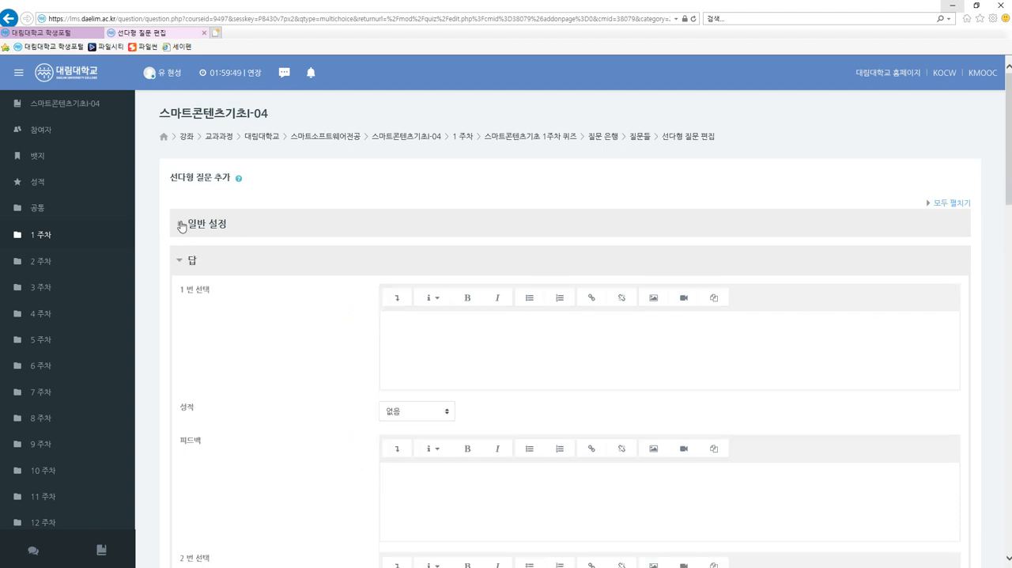
click(182, 260)
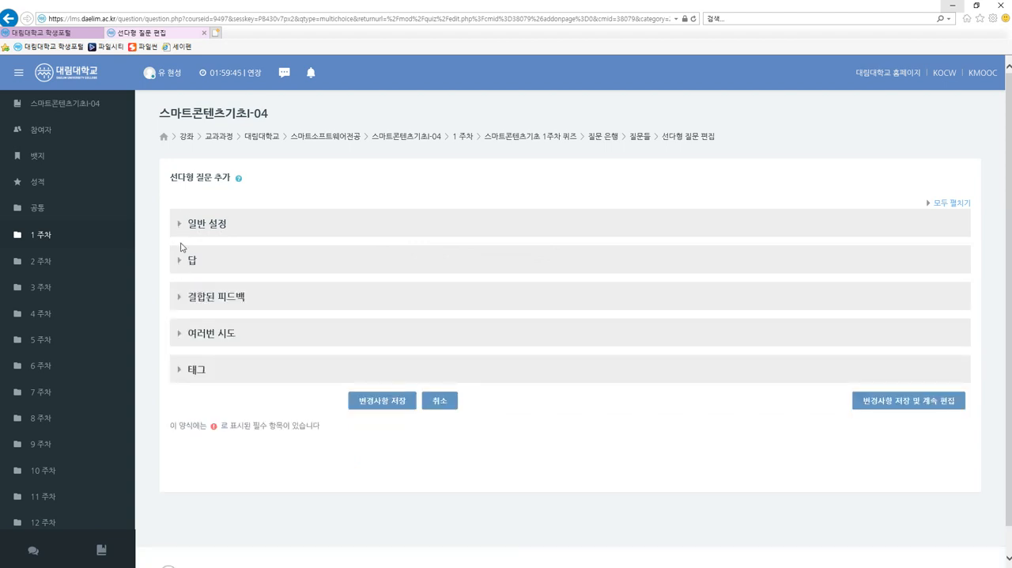
click(177, 227)
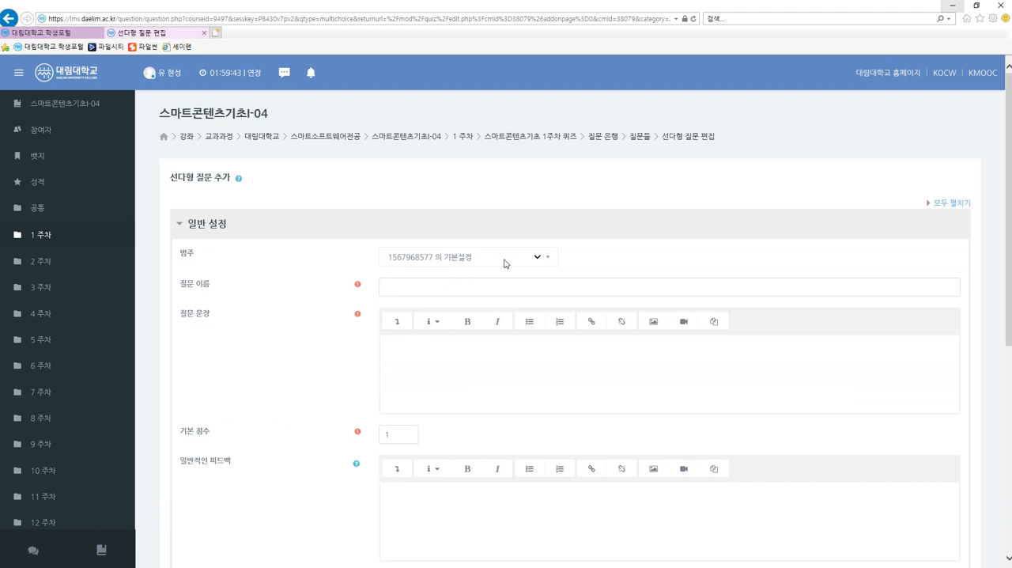
click(505, 261)
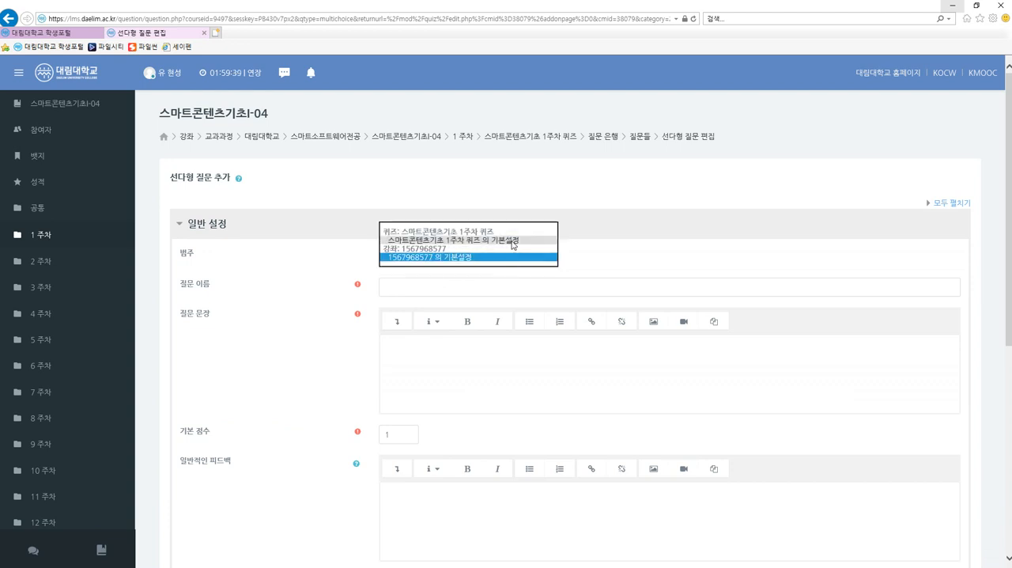
click(513, 245)
click(511, 260)
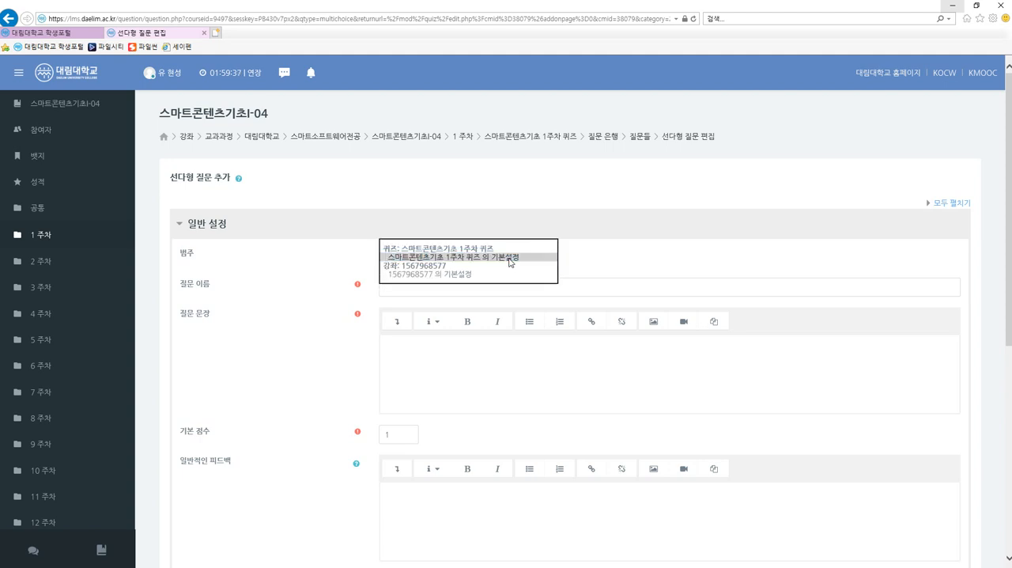
click(511, 258)
click(510, 262)
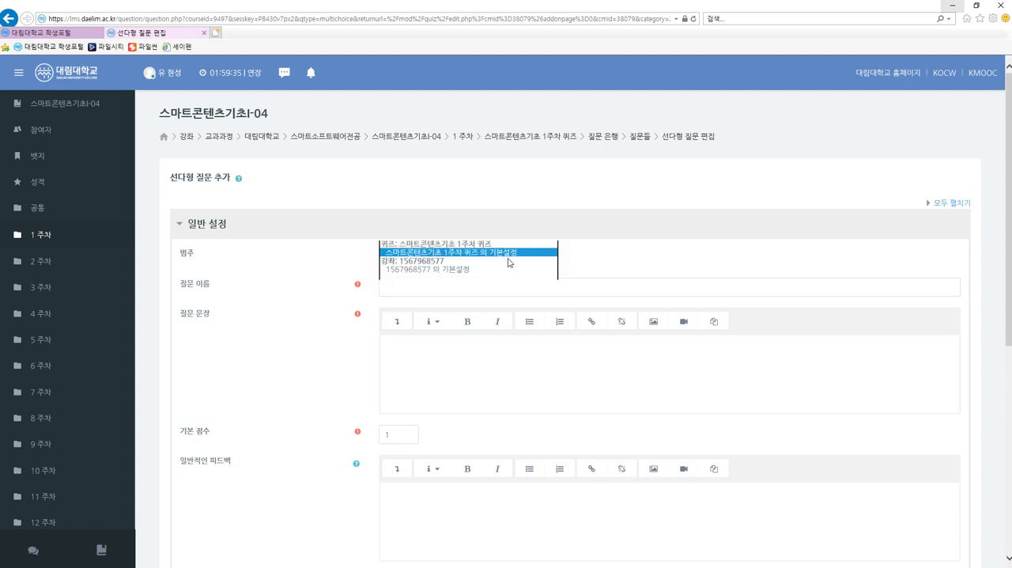
click(510, 262)
Name the multiple-choice question 퀴즈 1번.
click(512, 286)
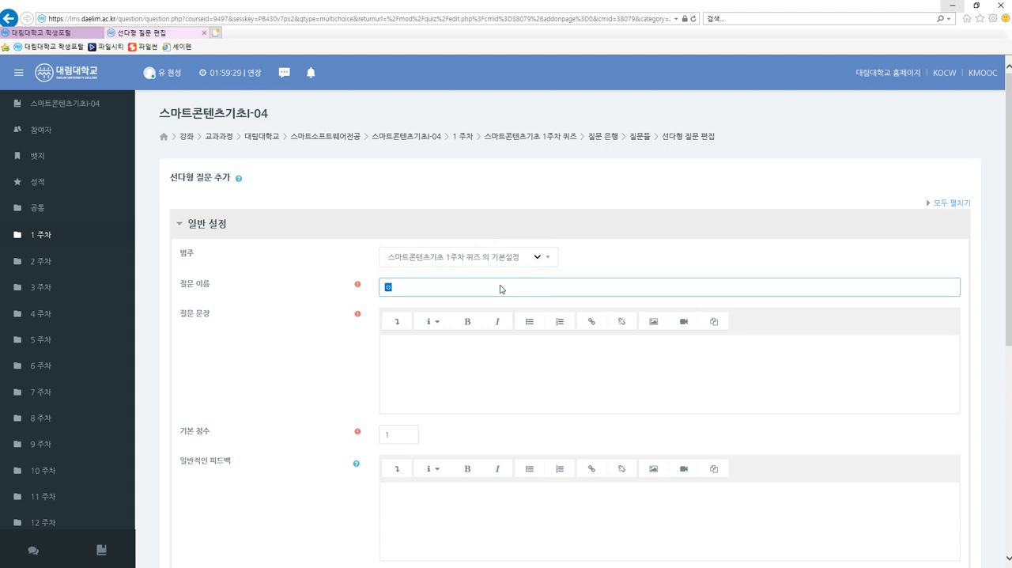
text(퀴즈 1버ㄴ)
key(BackSpace)
key(BackSpace)
key(BackSpace)
key(BackSpace)
text(번)
Enter the question text 다음 중 이번 수업에서 설치하는 유니티 버전은?
click(393, 348)
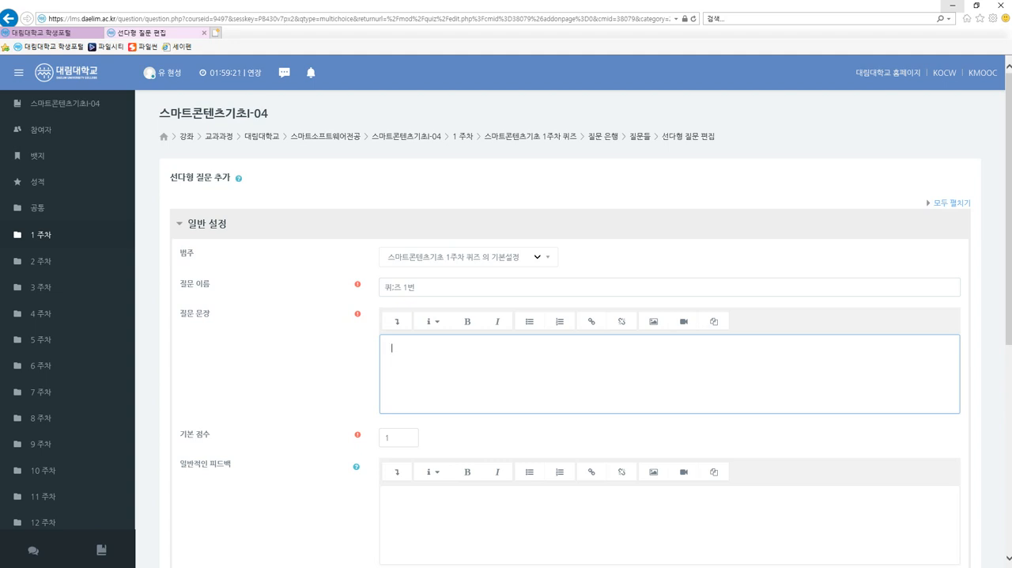
text(다음 중)
text( 이번)
text( 수업에서 설치하)
text(는 유니티)
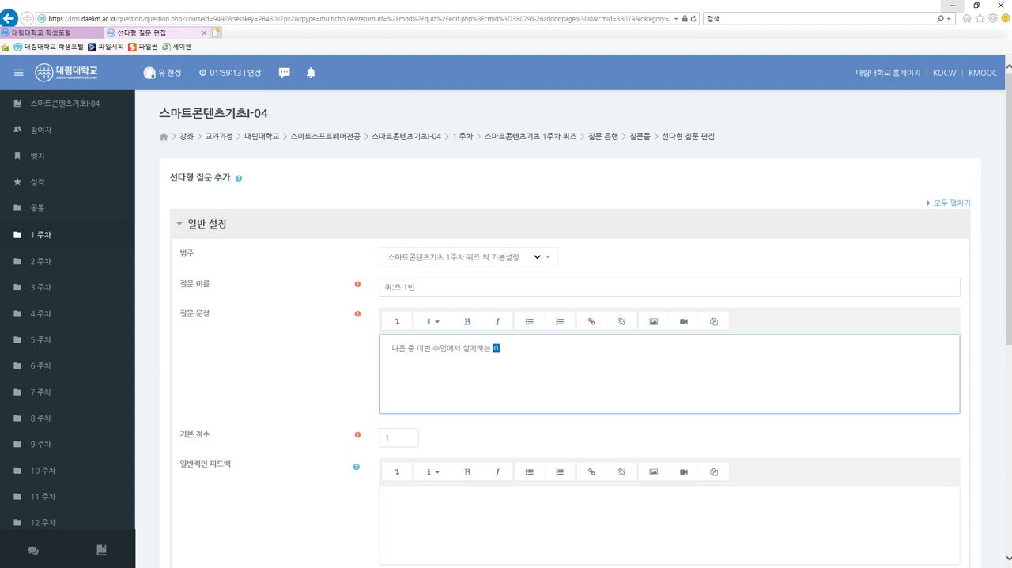
text( 버전은?)
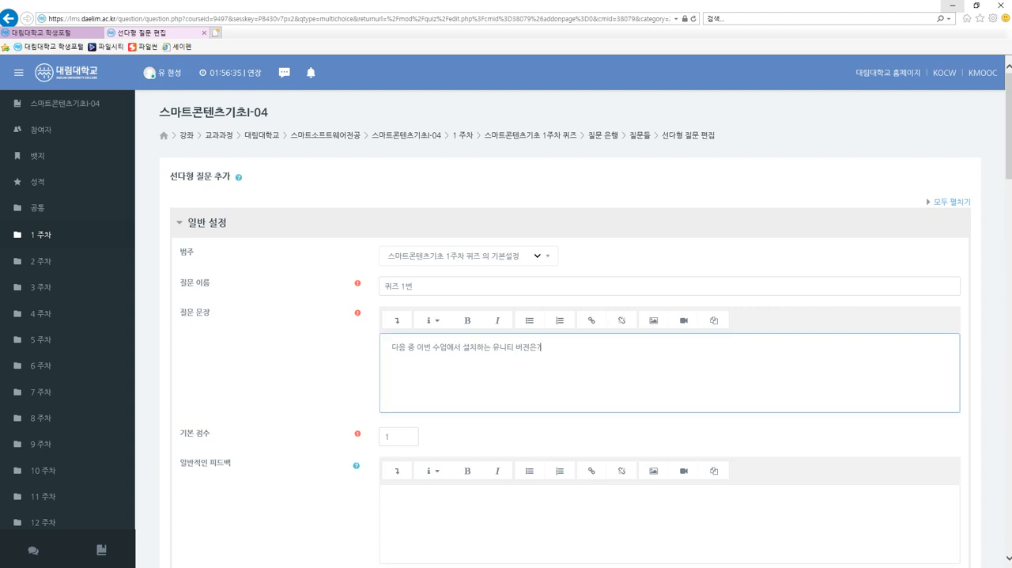
scroll(459, 314, down, 2)
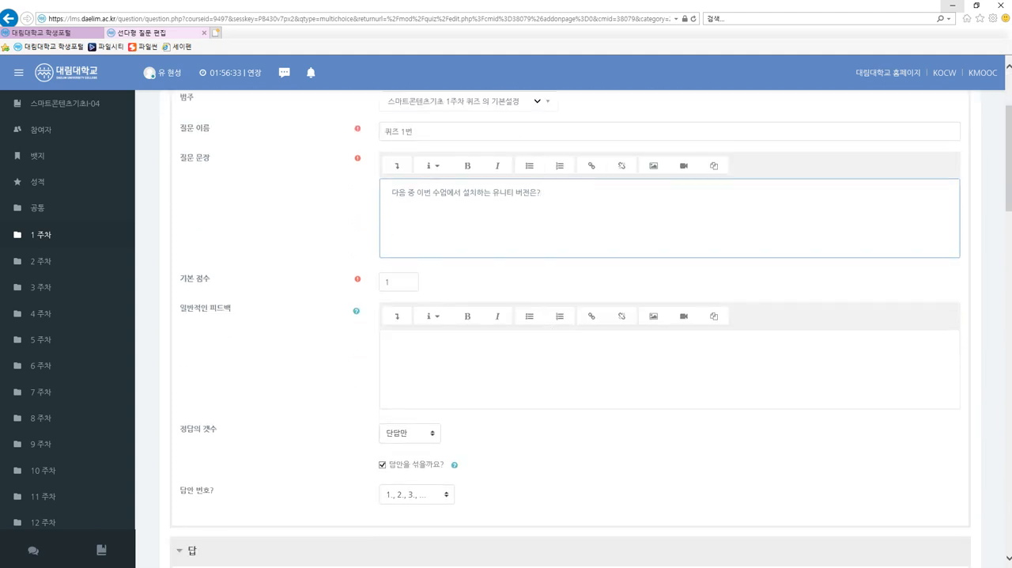
Review the question's default score (기본 점수), the number of correct answers, the shuffling option and the answer numbering (답안 번호) choices.
click(388, 281)
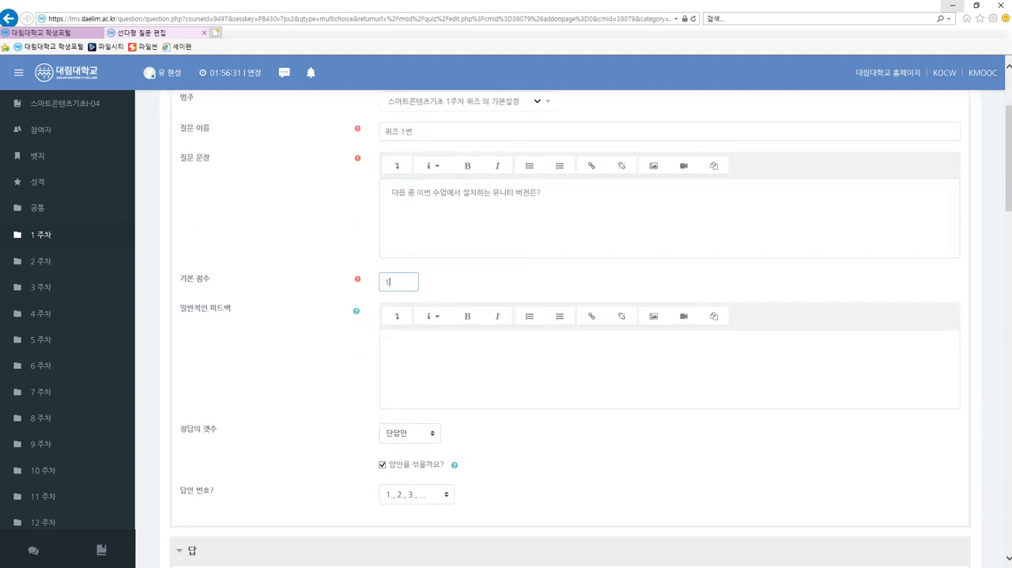
scroll(407, 344, down, 3)
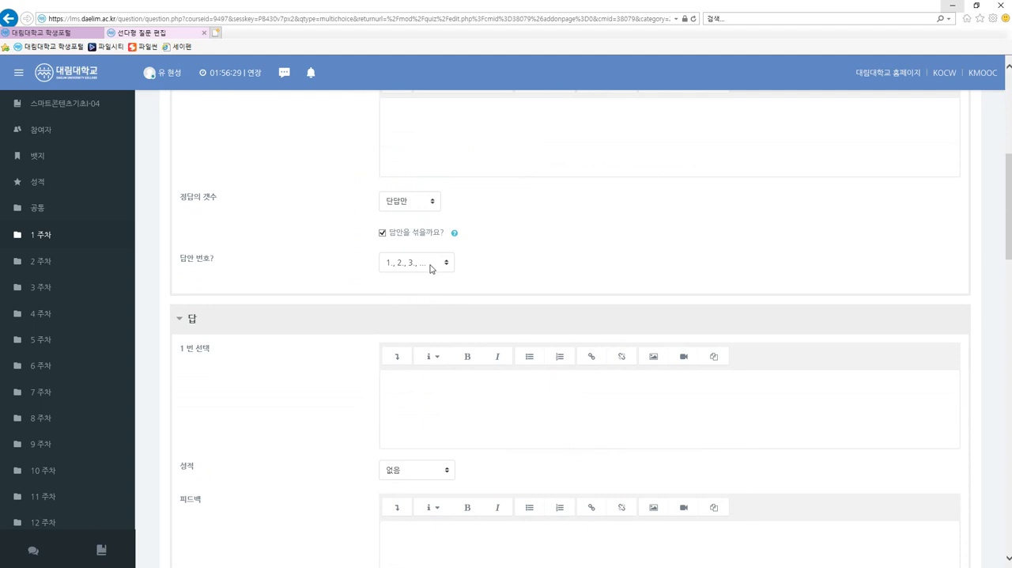
click(432, 269)
click(429, 247)
click(430, 270)
click(425, 279)
scroll(425, 332, down, 3)
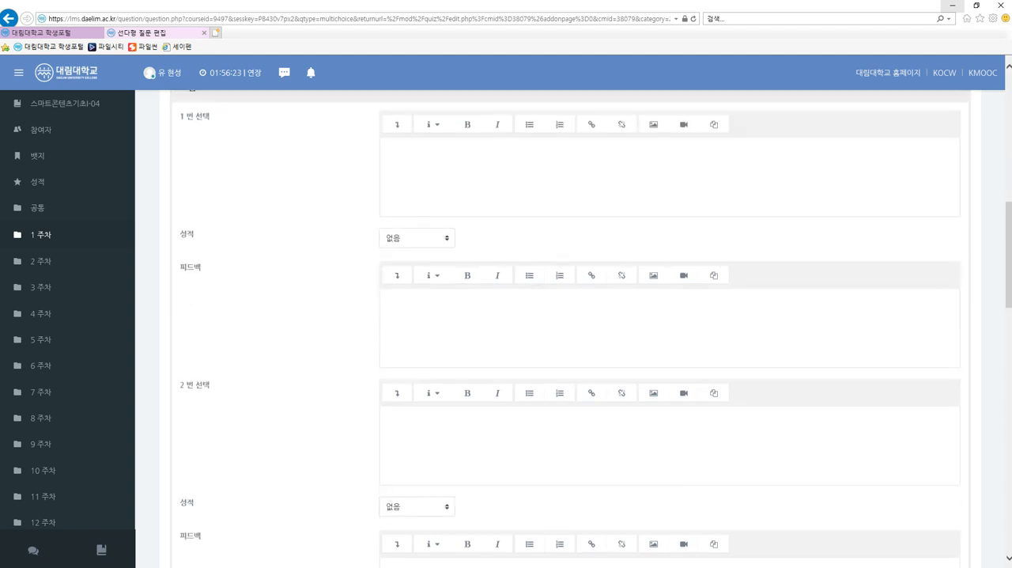
scroll(425, 332, up, 2)
scroll(424, 332, down, 2)
scroll(425, 332, up, 1)
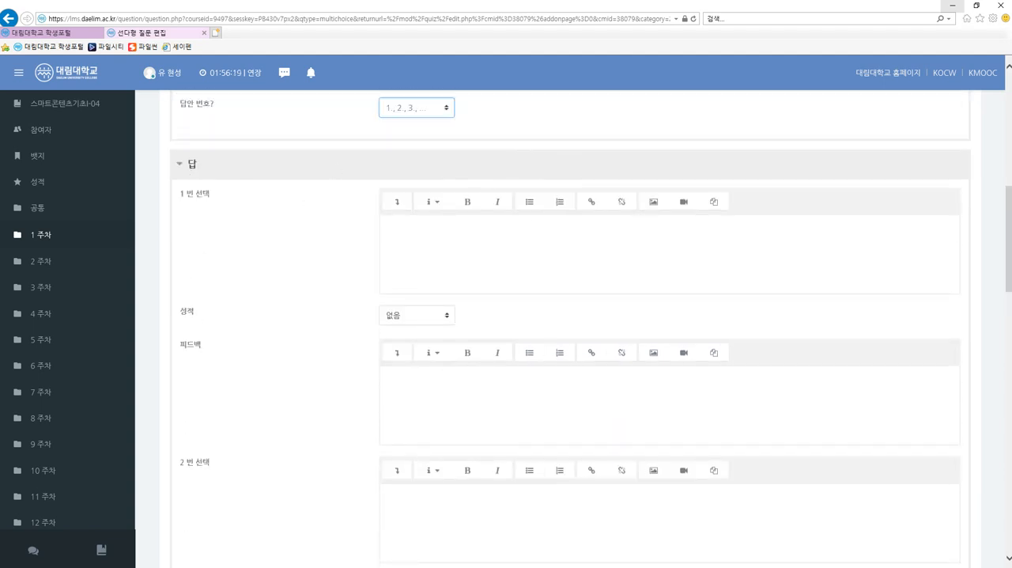
scroll(492, 247, up, 2)
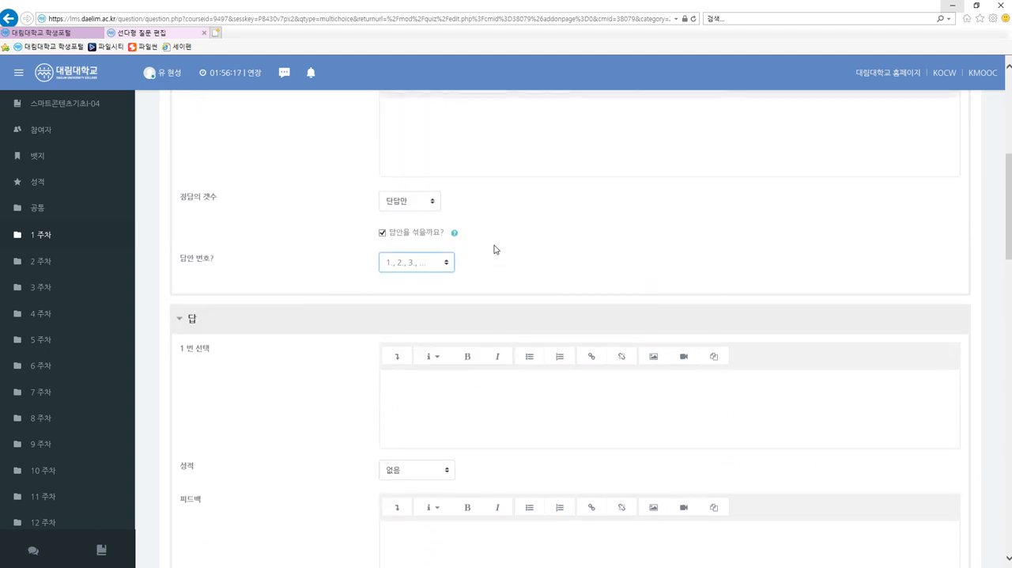
scroll(493, 246, down, 1)
scroll(493, 247, up, 7)
scroll(481, 300, down, 6)
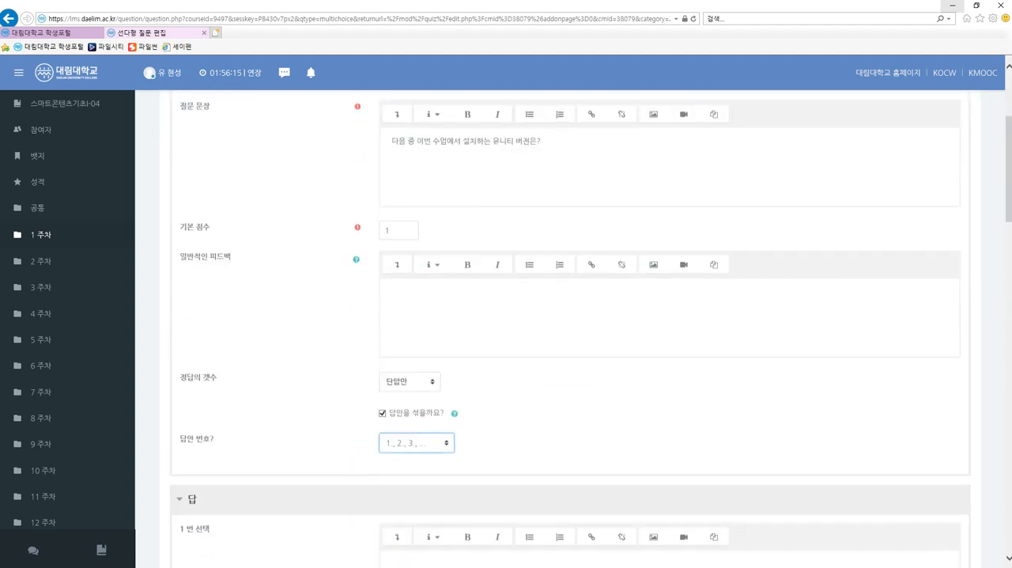
Enter 2017.3 as the text of choice 1 (1 번 선택).
click(481, 301)
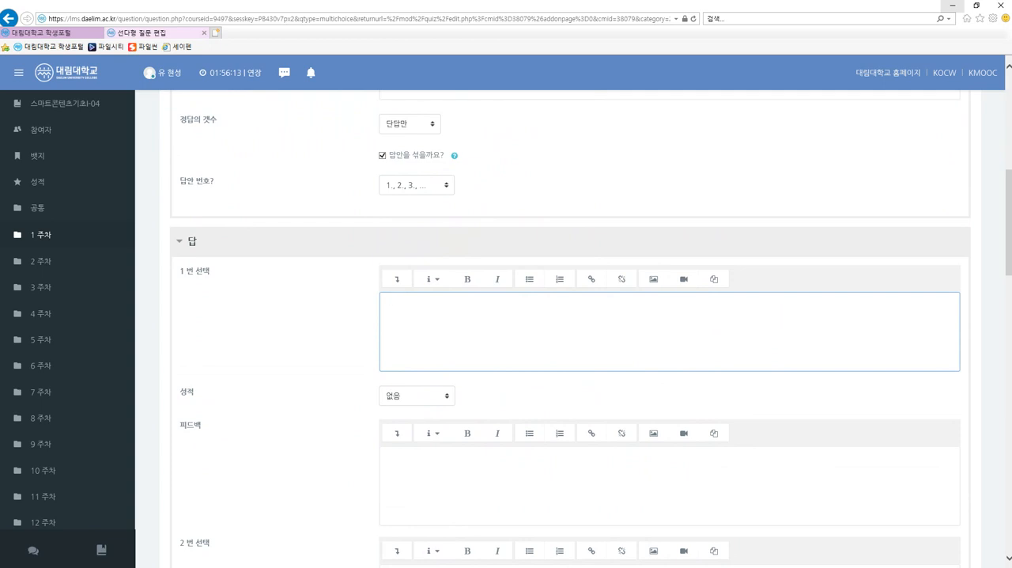
text(2017.3)
Enter 2018.2 as the text of choice 2 (2 번 선택), moving it out of choice 1's feedback.
click(393, 461)
text(2018.)
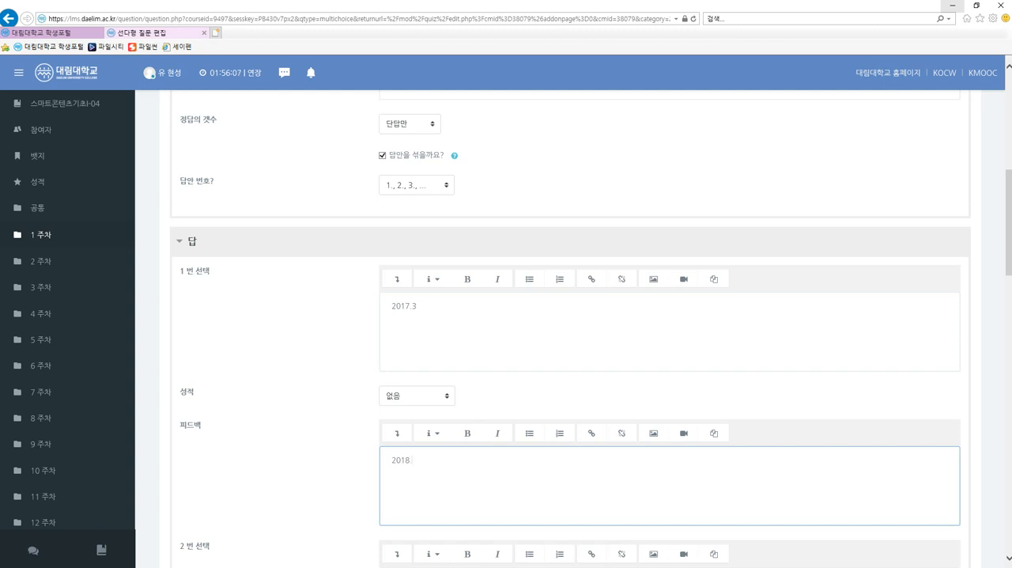
text(2)
scroll(395, 460, down, 4)
click(398, 455)
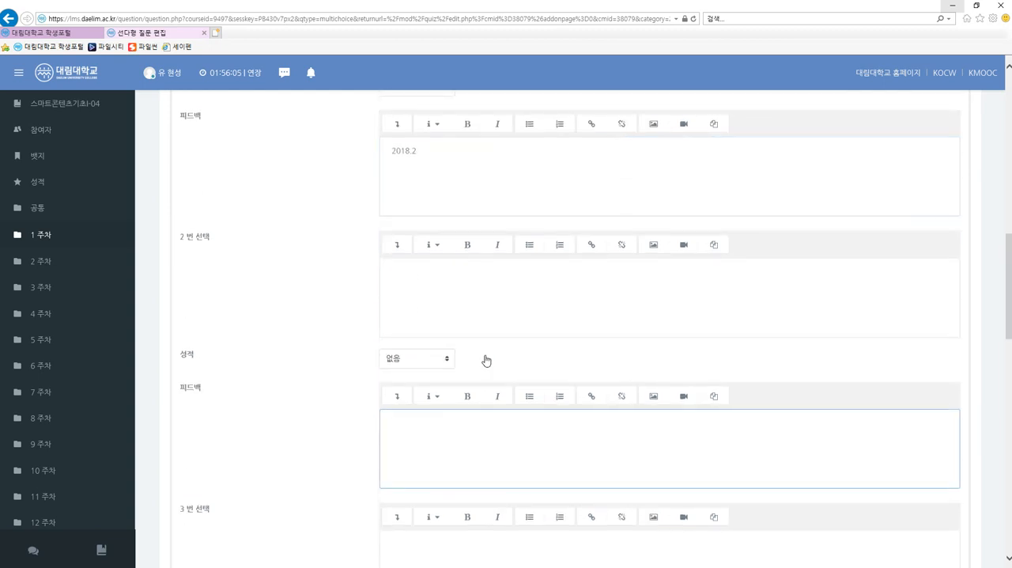
scroll(485, 342, up, 2)
drag(417, 305, 387, 307)
key(ctrl+c)
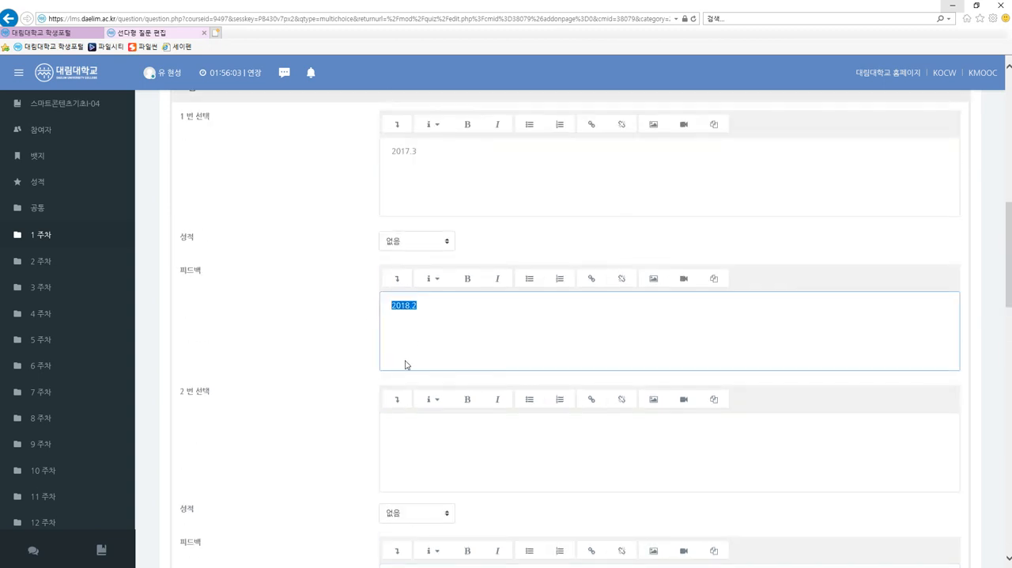
key(BackSpace)
click(411, 431)
key(ctrl+v)
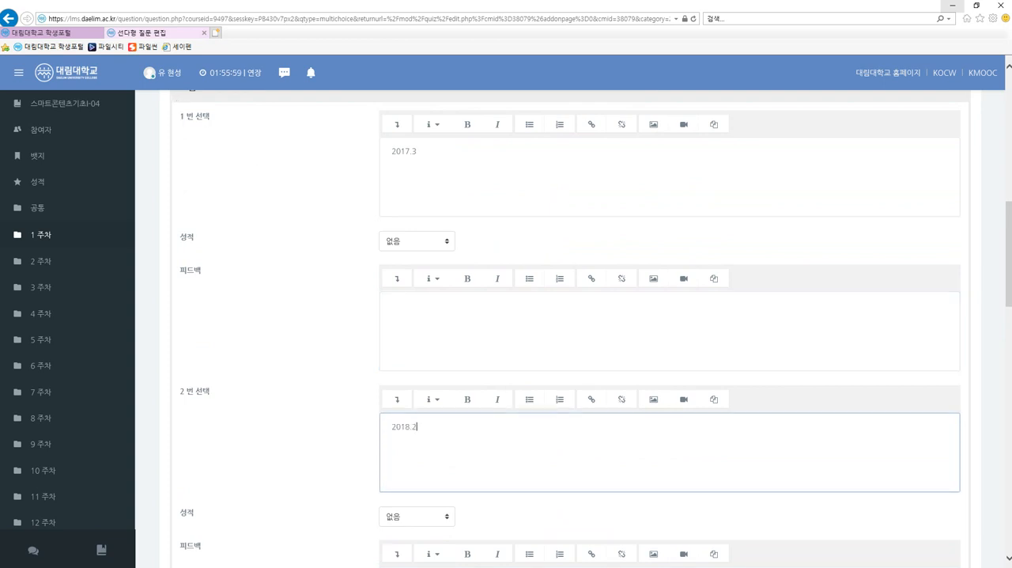
Enter 2019.1 as the text of choice 3 (3 번 선택).
scroll(411, 431, down, 4)
click(411, 419)
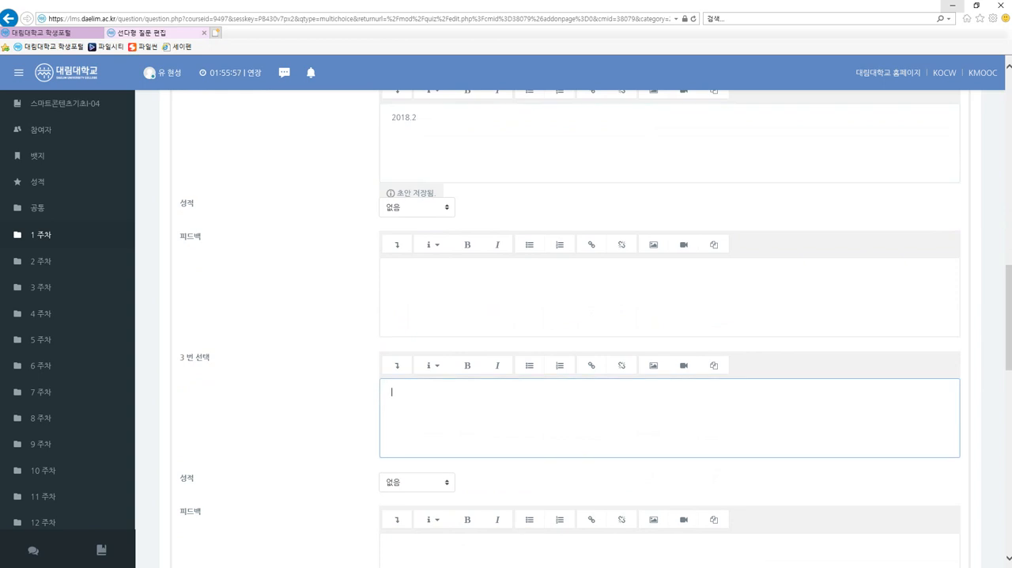
text(2019)
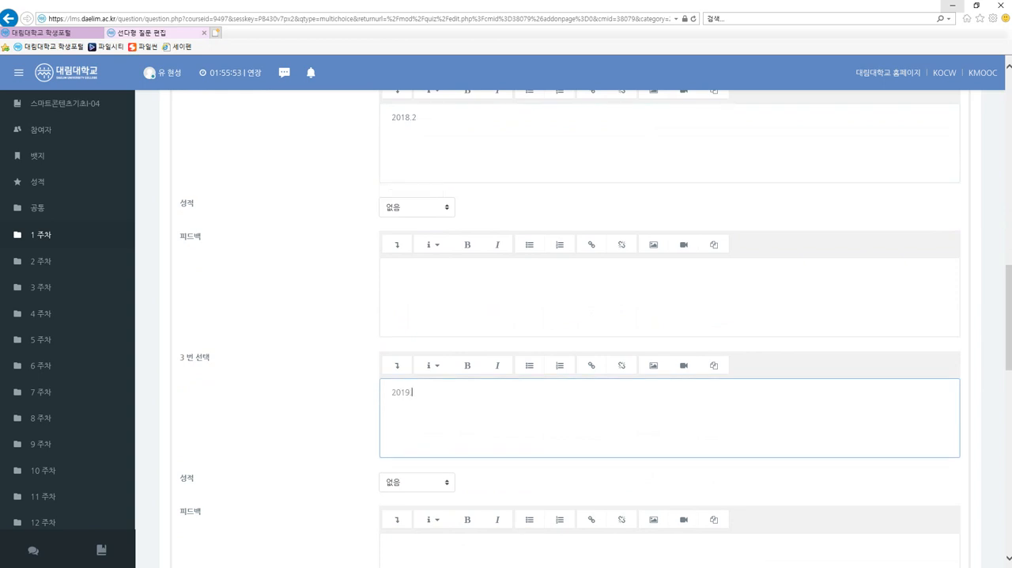
text(.1)
Enter 2019.2 as the text of choice 4 (4 번 선택).
scroll(451, 425, down, 3)
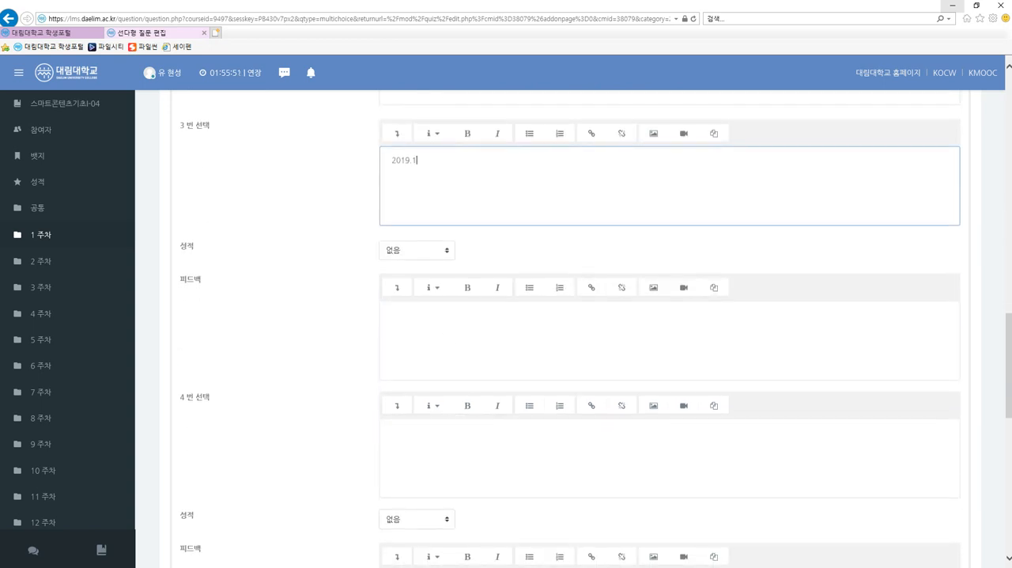
click(451, 431)
text(2019.2)
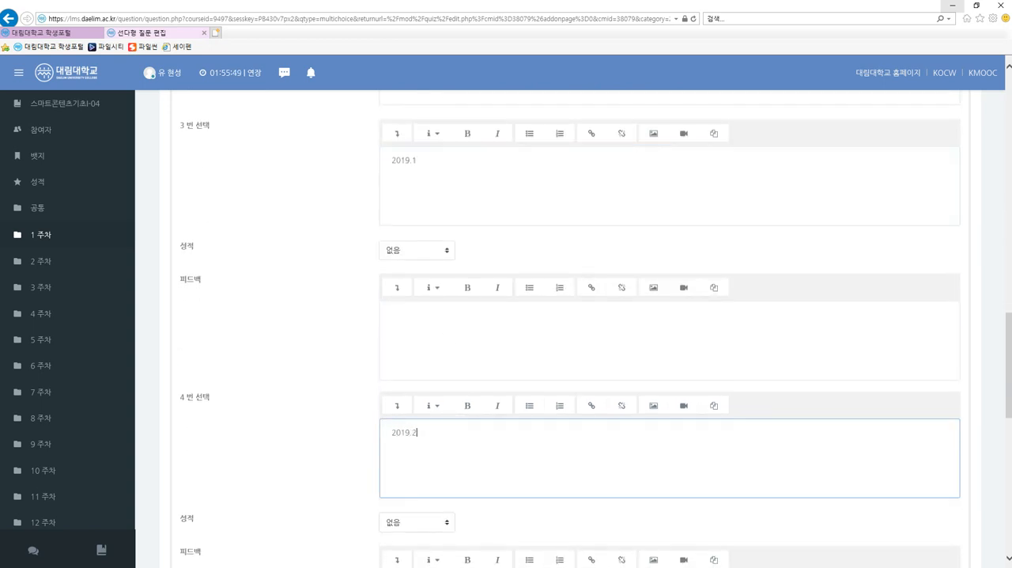
Enter 2020.1 as the text of choice 5 (5 번 선택).
scroll(534, 449, down, 3)
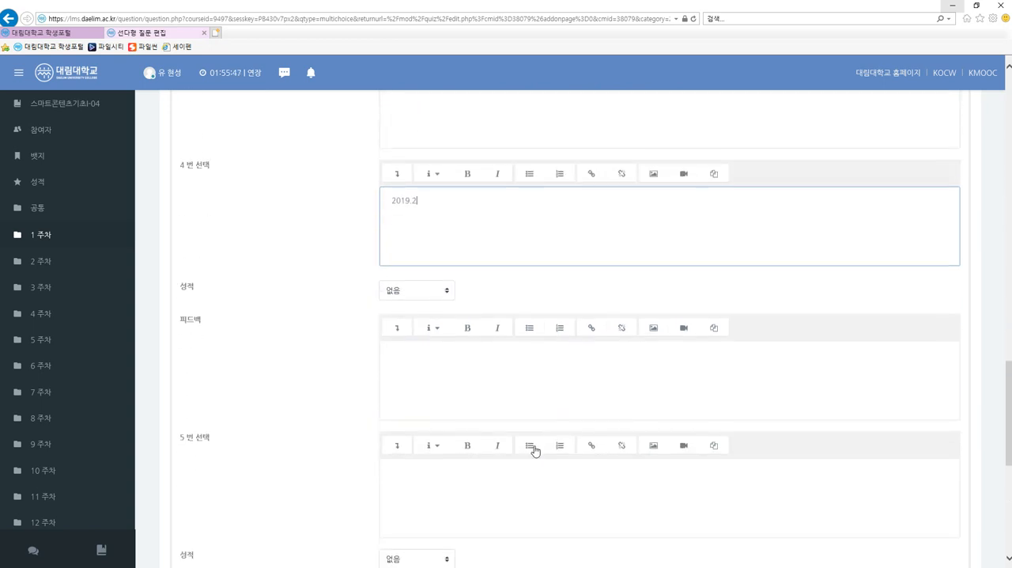
scroll(534, 449, up, 2)
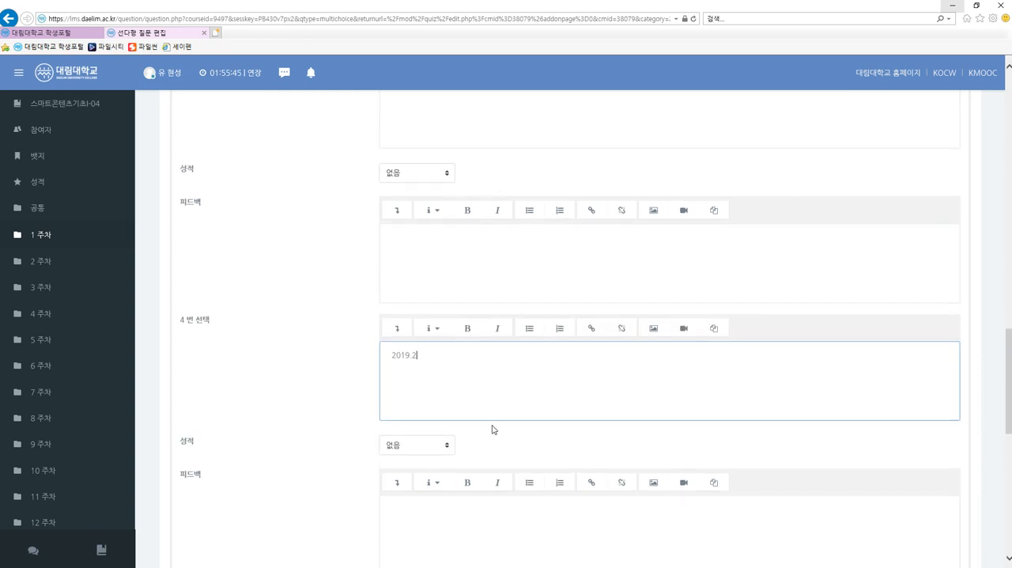
scroll(492, 429, down, 3)
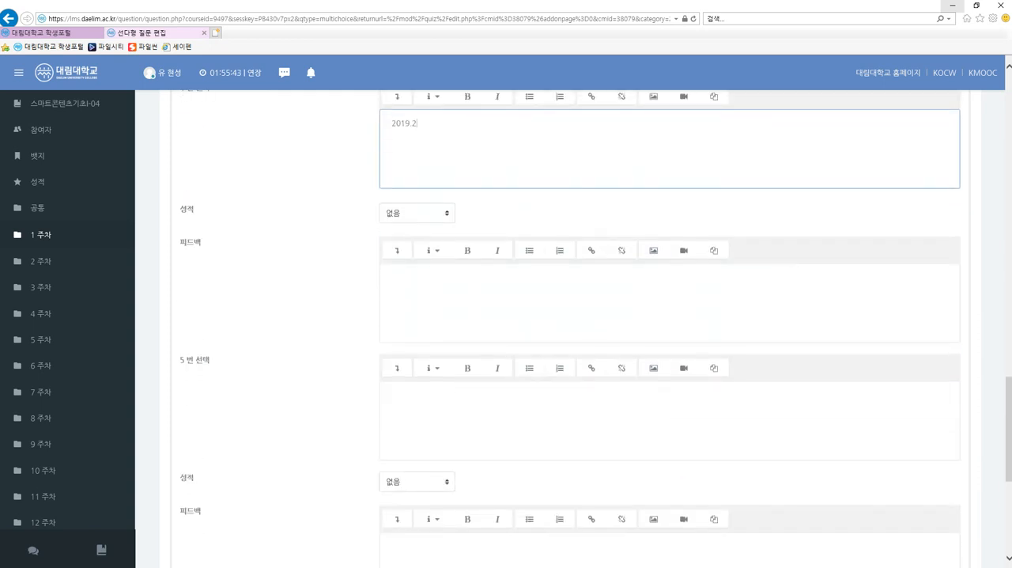
click(492, 429)
text(2020.1)
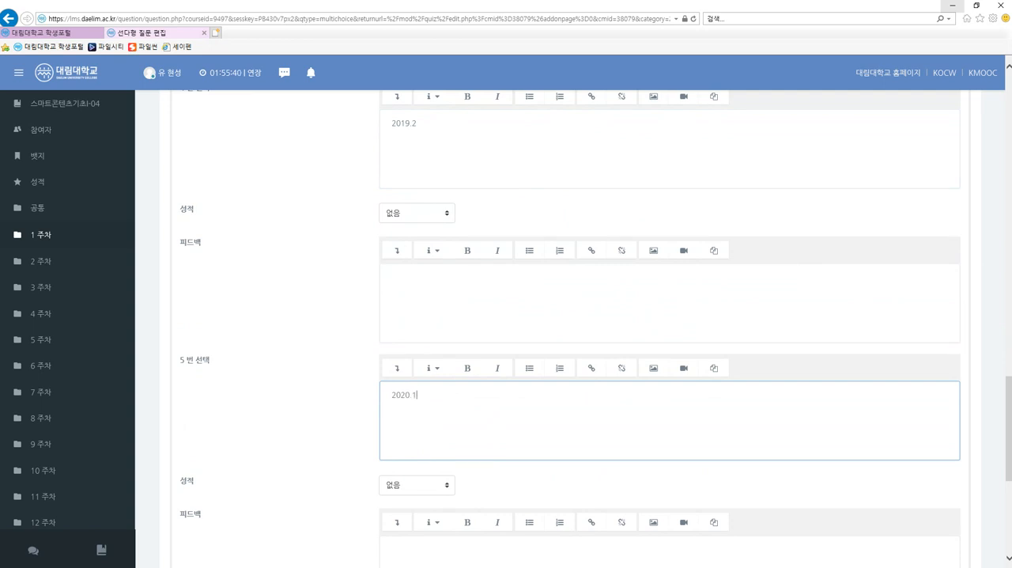
Review the text of all five answer choices and the option for adding blank choices.
scroll(492, 429, up, 8)
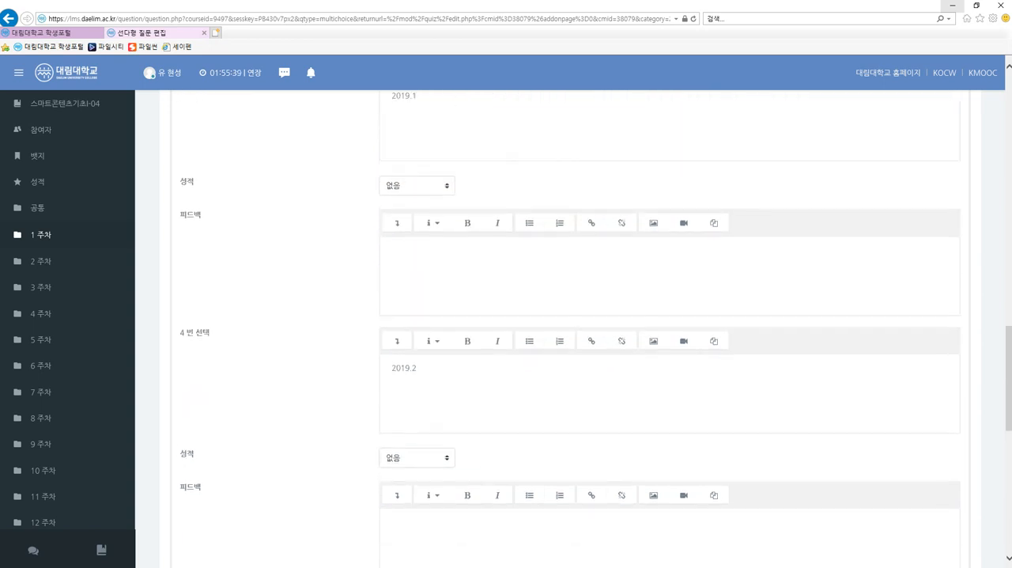
scroll(571, 336, up, 4)
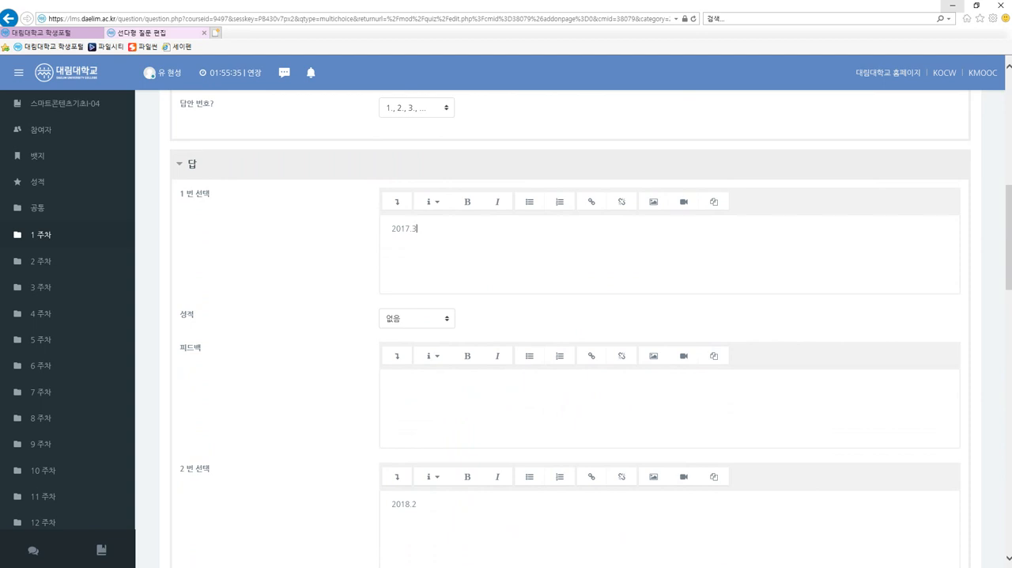
drag(417, 228, 384, 235)
scroll(384, 236, down, 2)
drag(417, 349, 380, 357)
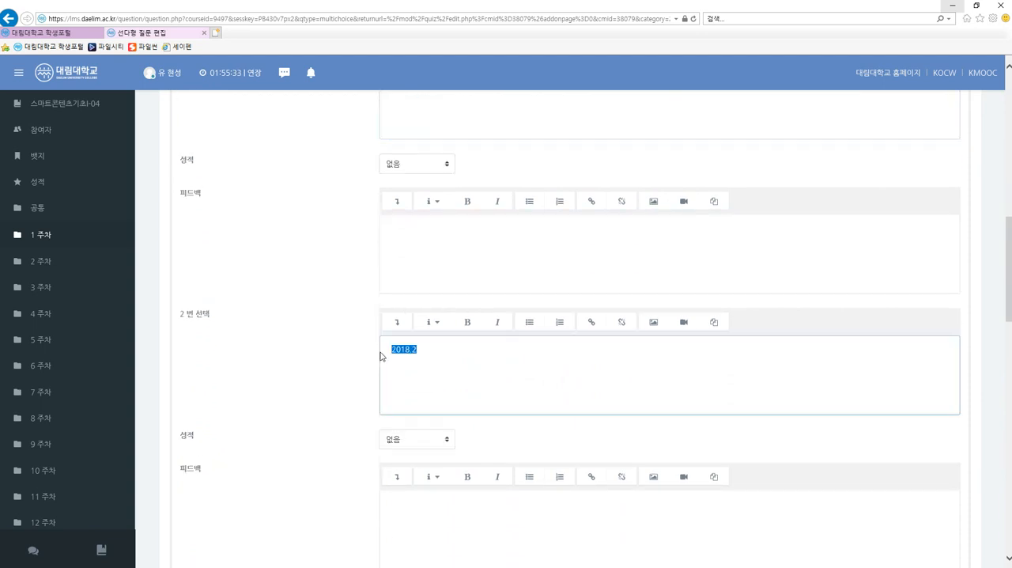
scroll(419, 449, down, 3)
drag(418, 393, 380, 400)
scroll(463, 498, down, 1)
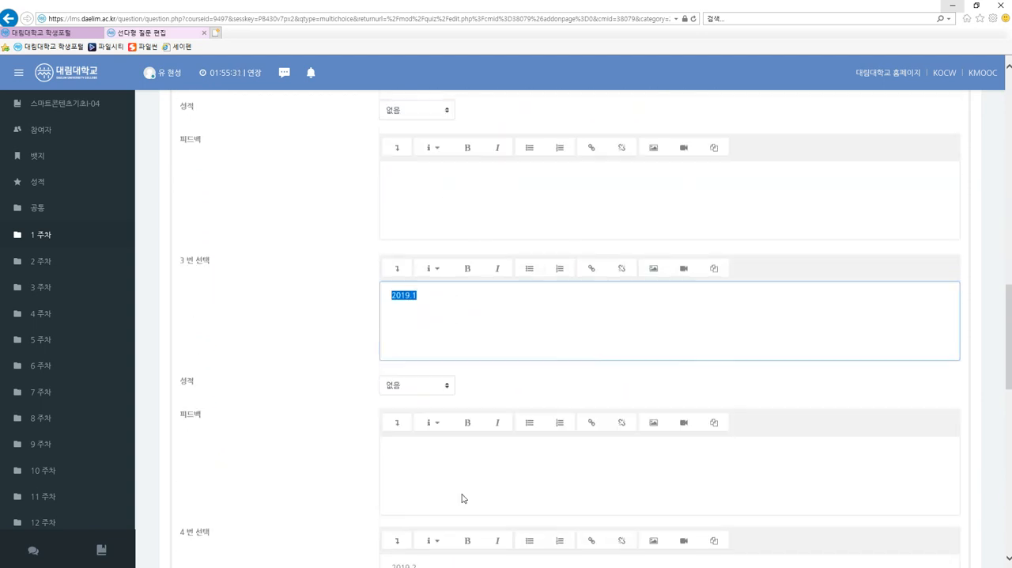
scroll(463, 498, down, 2)
drag(418, 433, 368, 435)
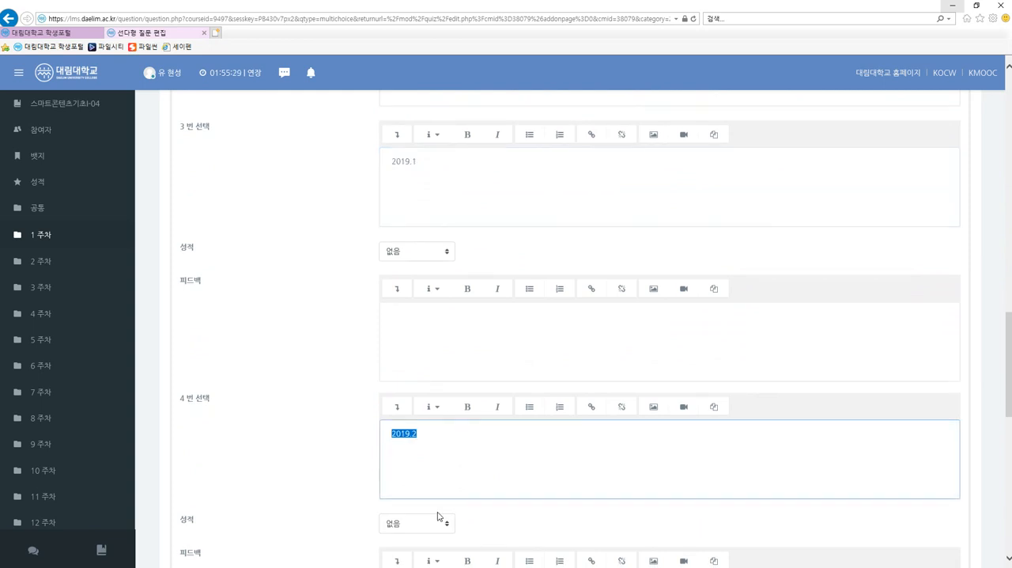
scroll(437, 516, down, 4)
drag(418, 395, 380, 412)
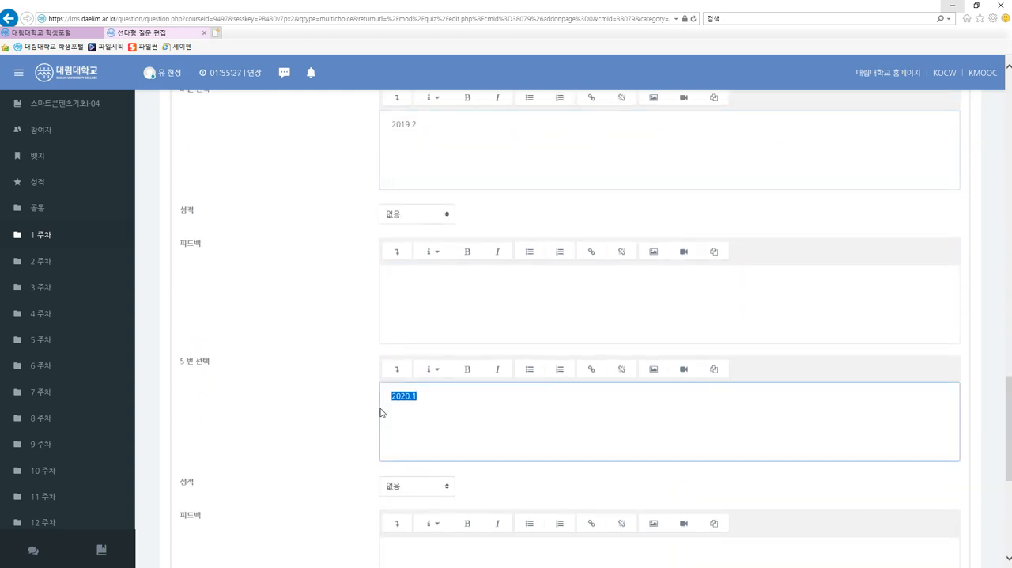
scroll(427, 441, down, 2)
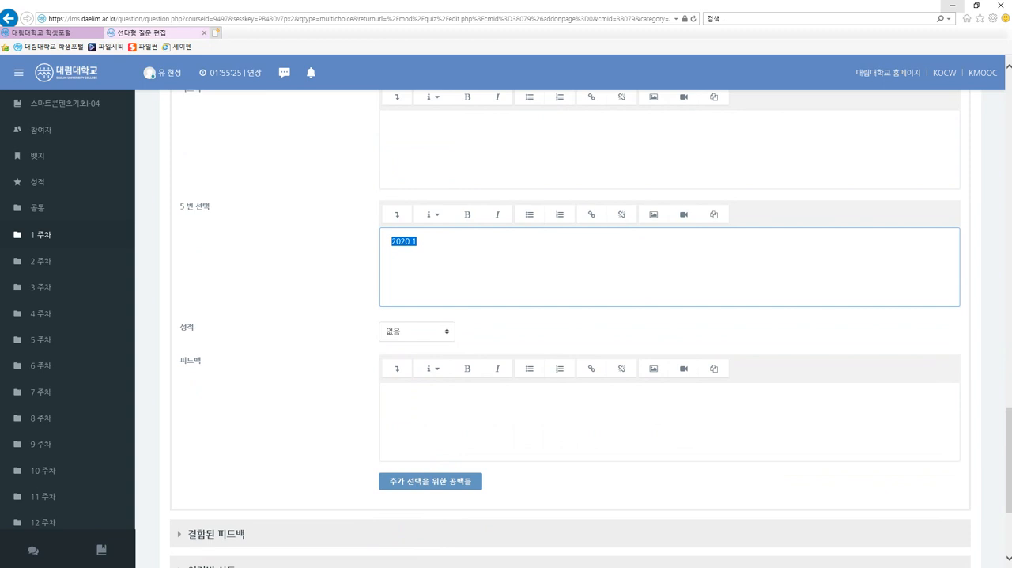
click(419, 484)
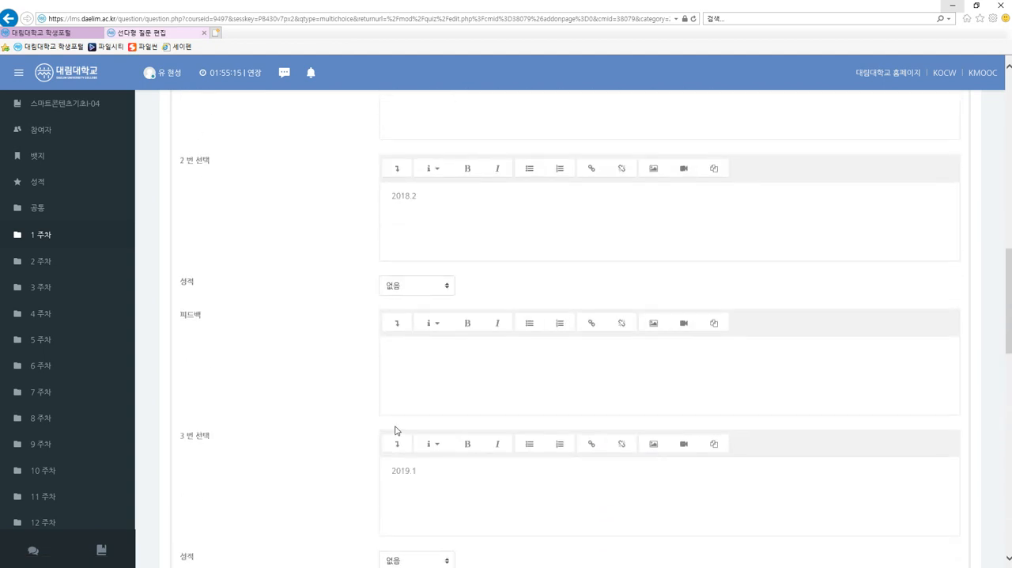
Mark choice 4 (2019.2) as the correct answer by setting its grade (성적) to 100%.
scroll(395, 431, down, 3)
scroll(395, 429, down, 2)
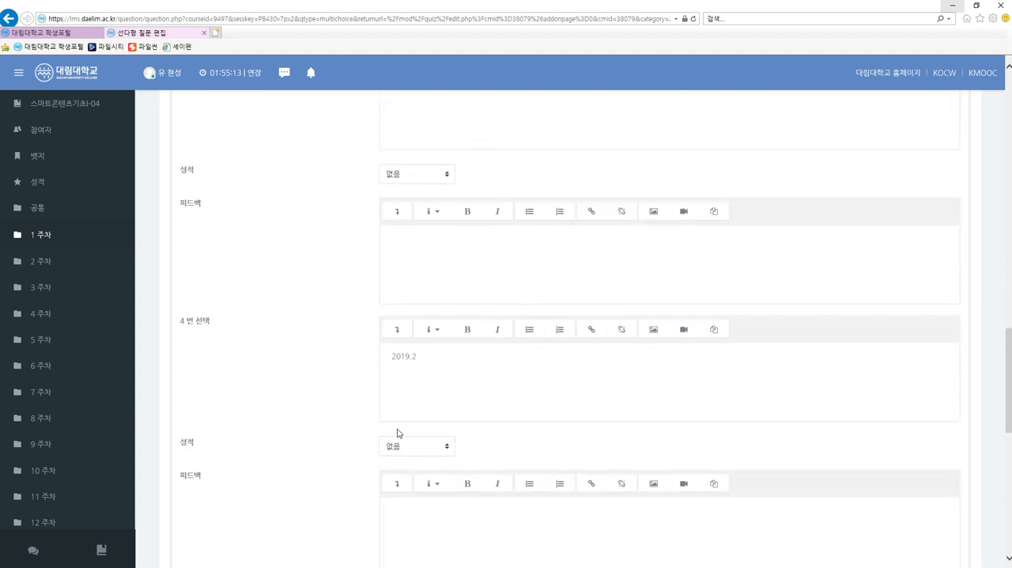
click(417, 448)
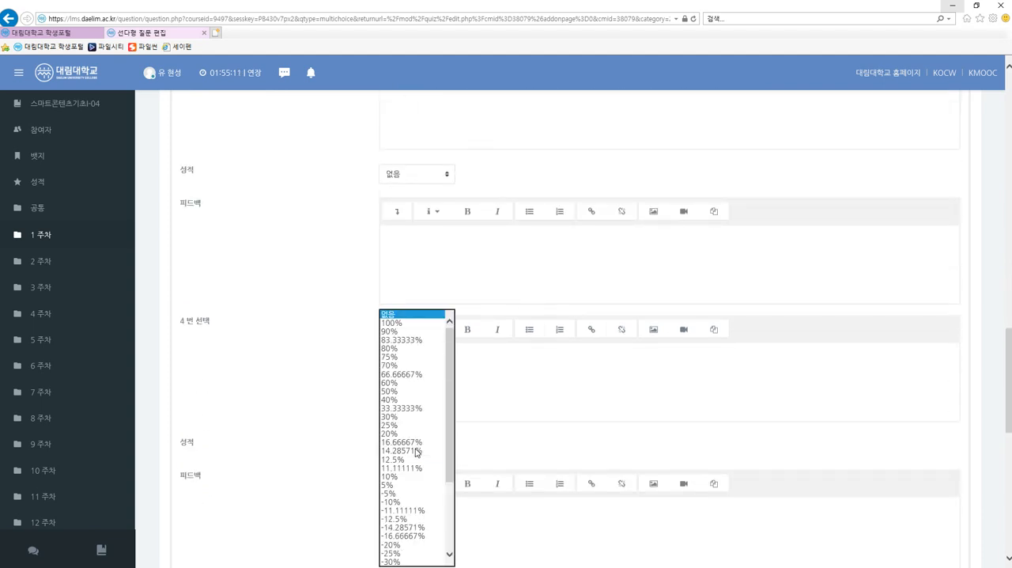
click(326, 327)
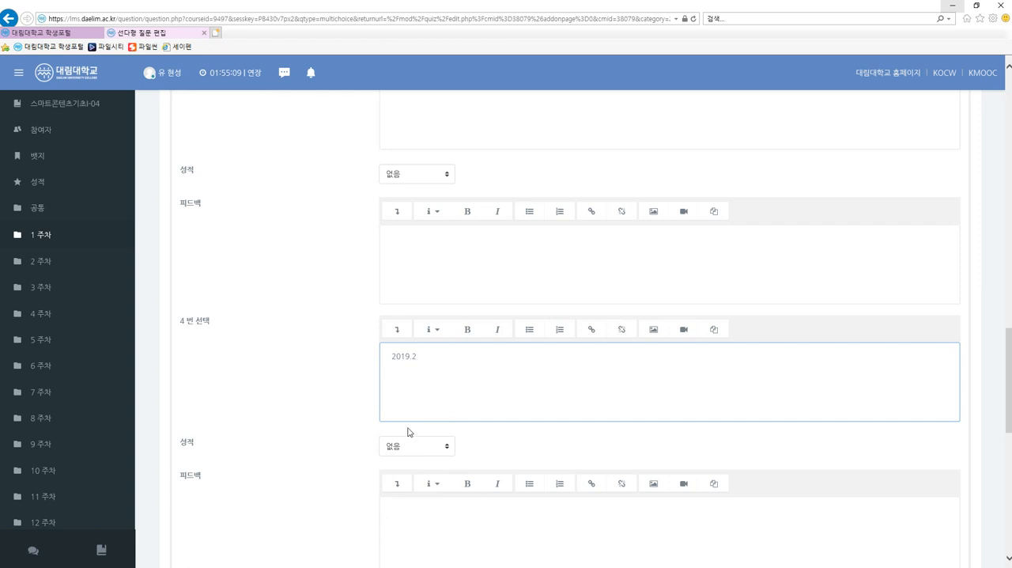
click(415, 451)
click(490, 396)
click(429, 451)
click(412, 329)
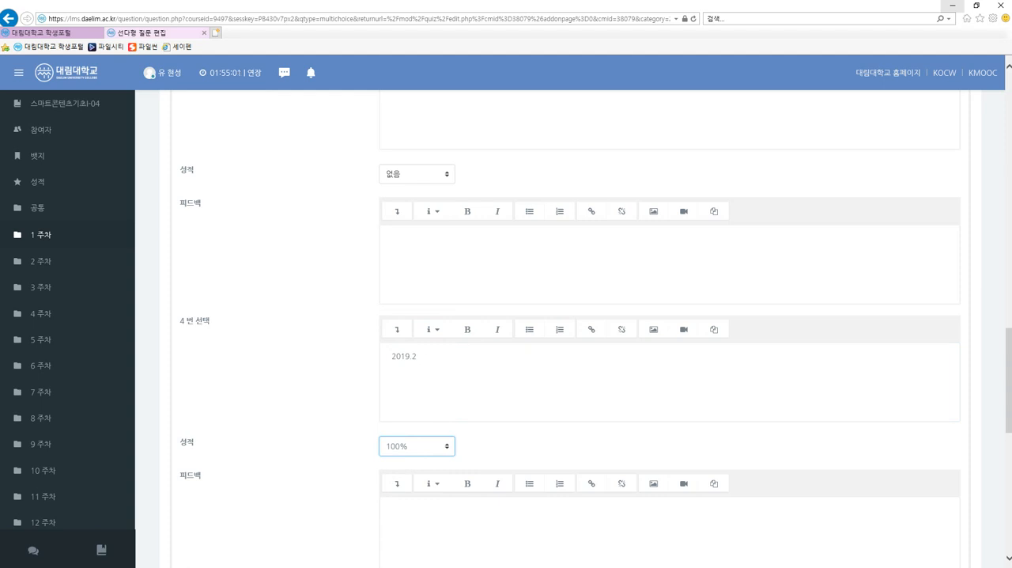
Look over the grade percentages available for choice 4, keeping 100% selected.
click(414, 449)
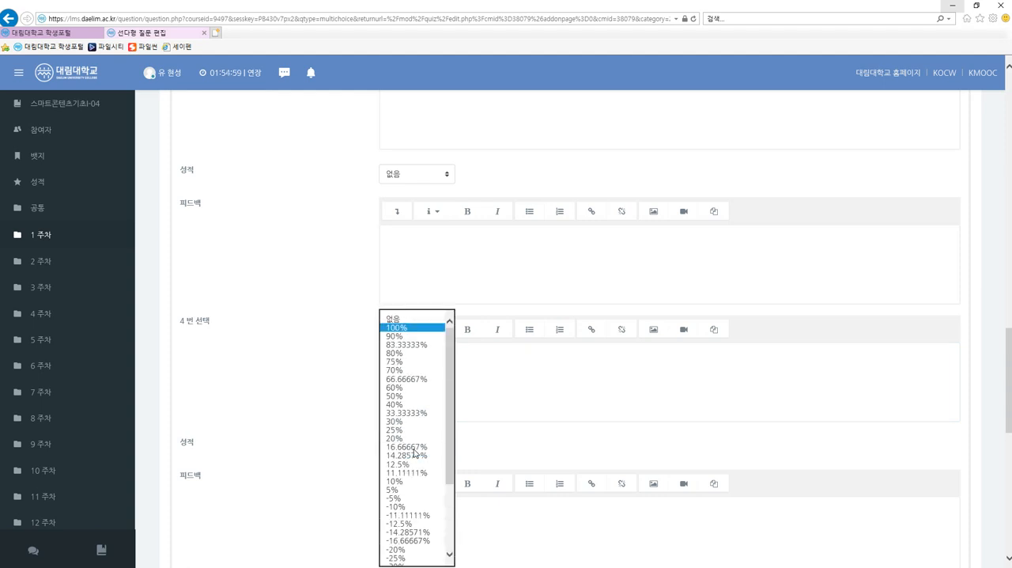
click(484, 361)
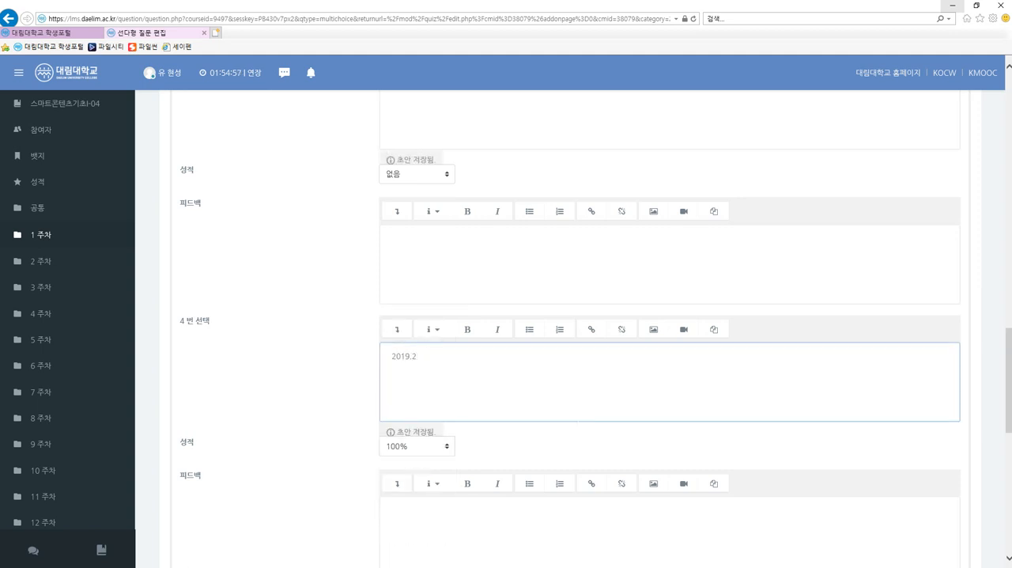
click(431, 445)
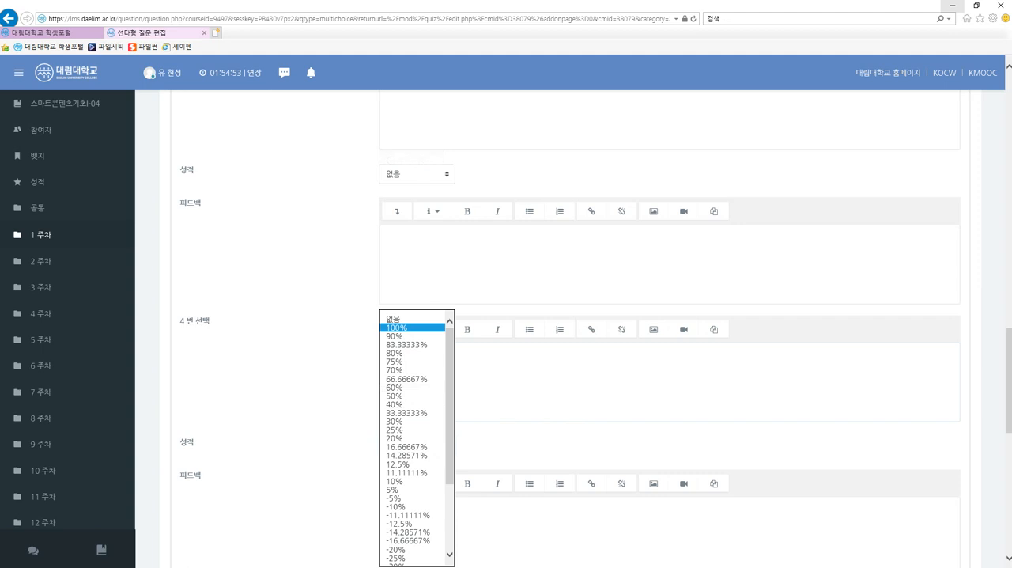
click(490, 365)
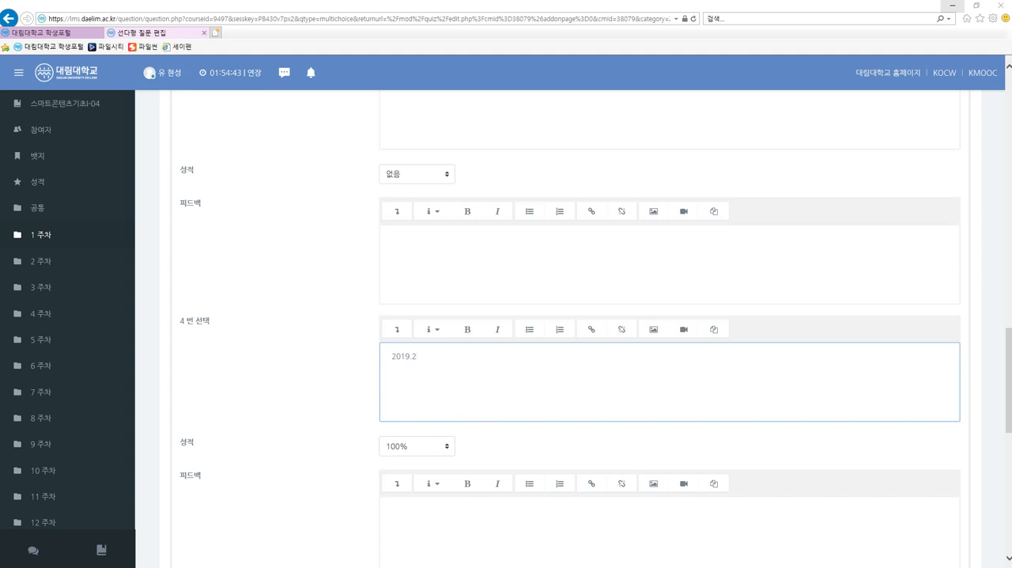
Save the multiple-choice question to the quiz and show the options for adding more questions to page 1.
drag(1006, 407, 1007, 529)
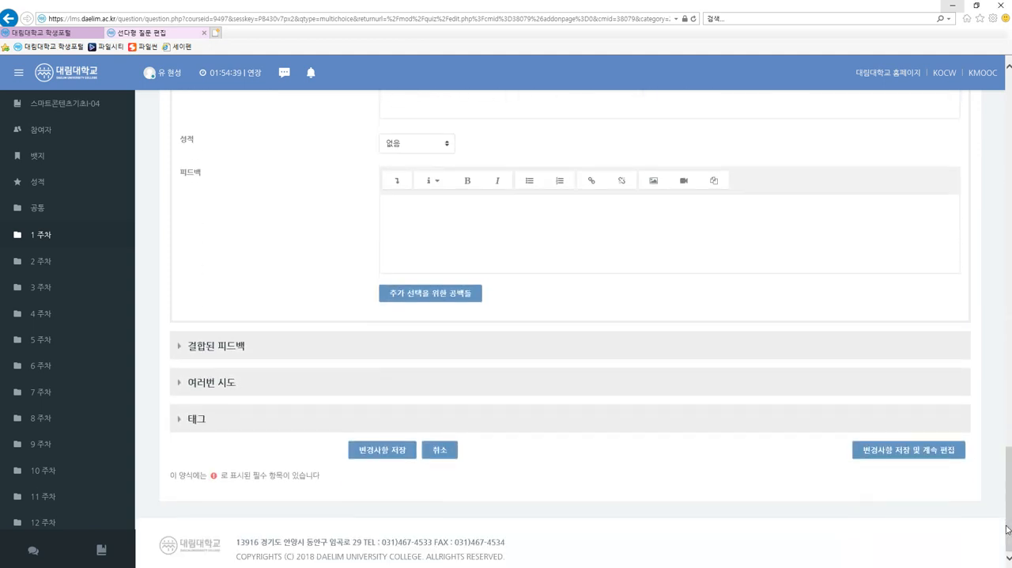
click(402, 452)
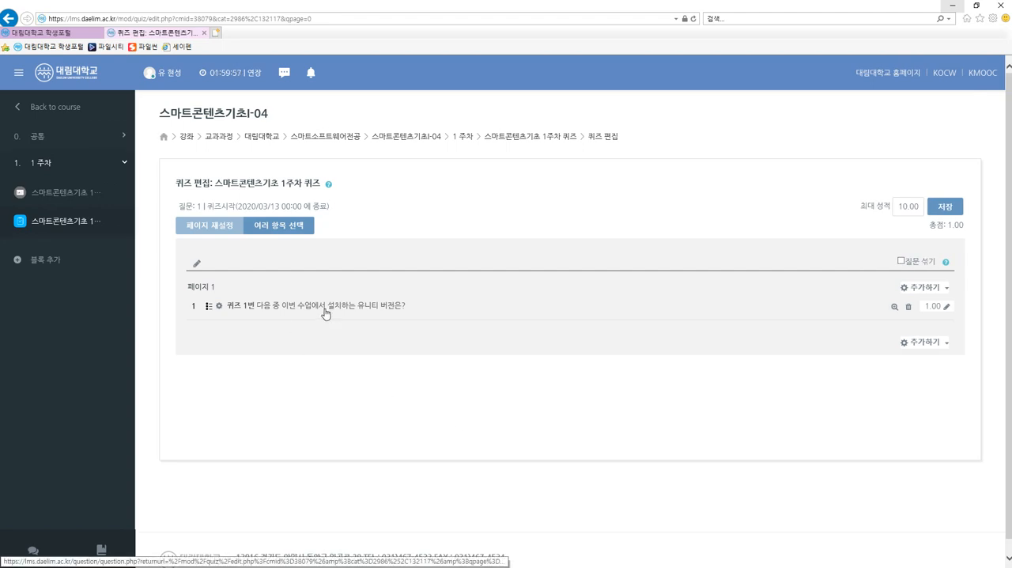
click(921, 290)
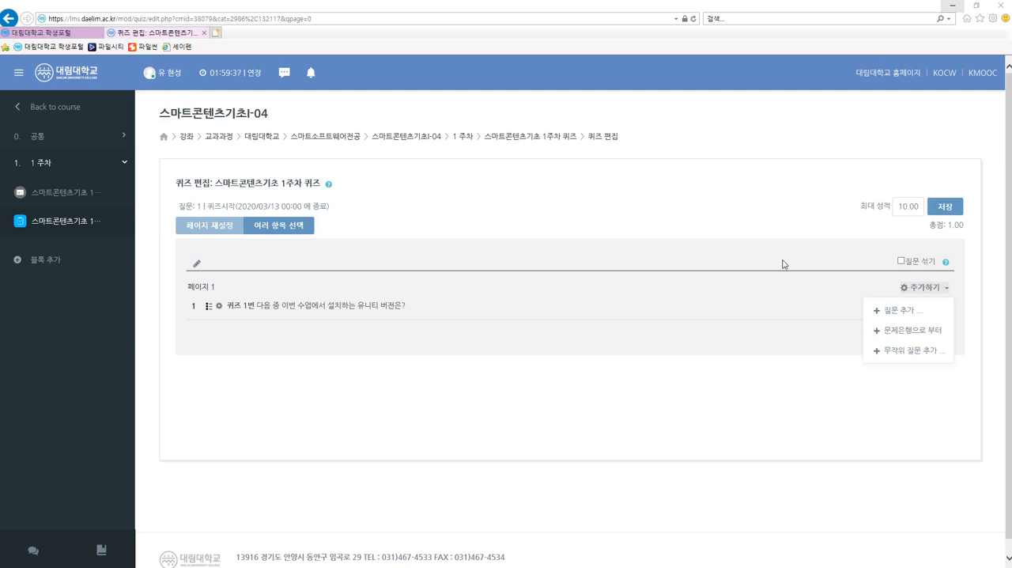
Preview the 스마트콘텐츠기초 1주차 퀴즈, answer question 1 with 2019.2, end the test to reach the attempt summary, and return to the quiz page.
click(66, 225)
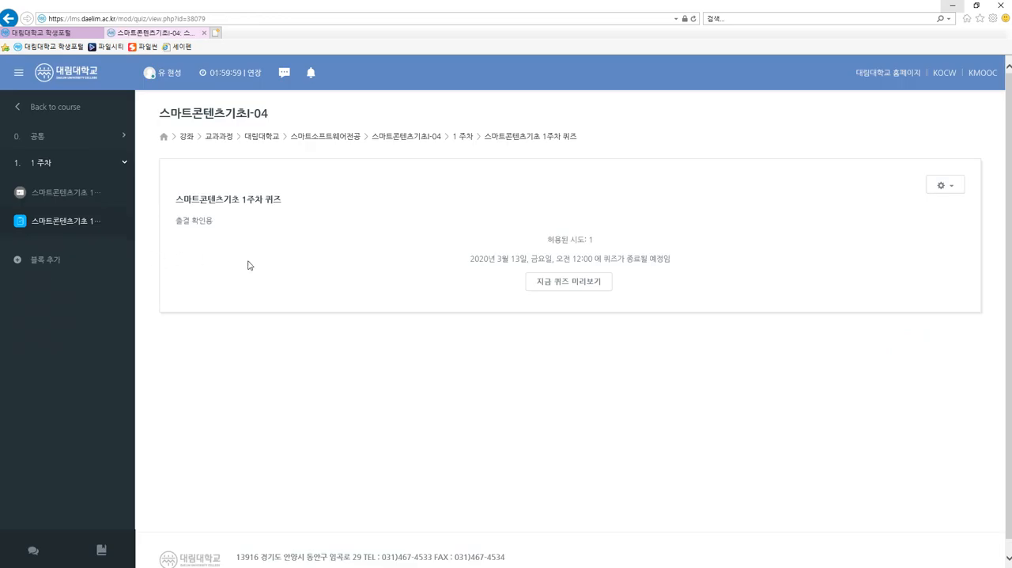
click(577, 283)
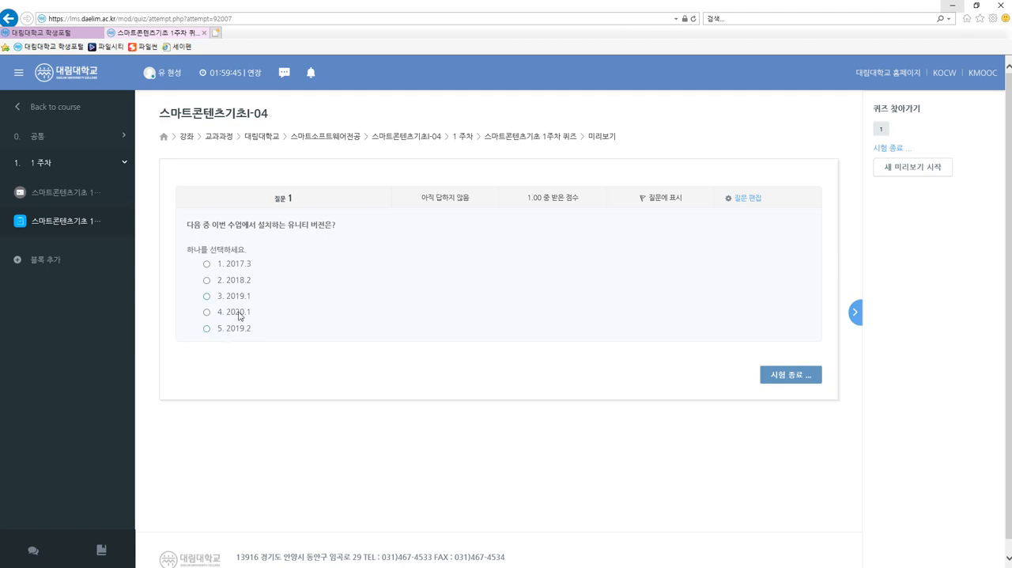
click(208, 329)
click(789, 381)
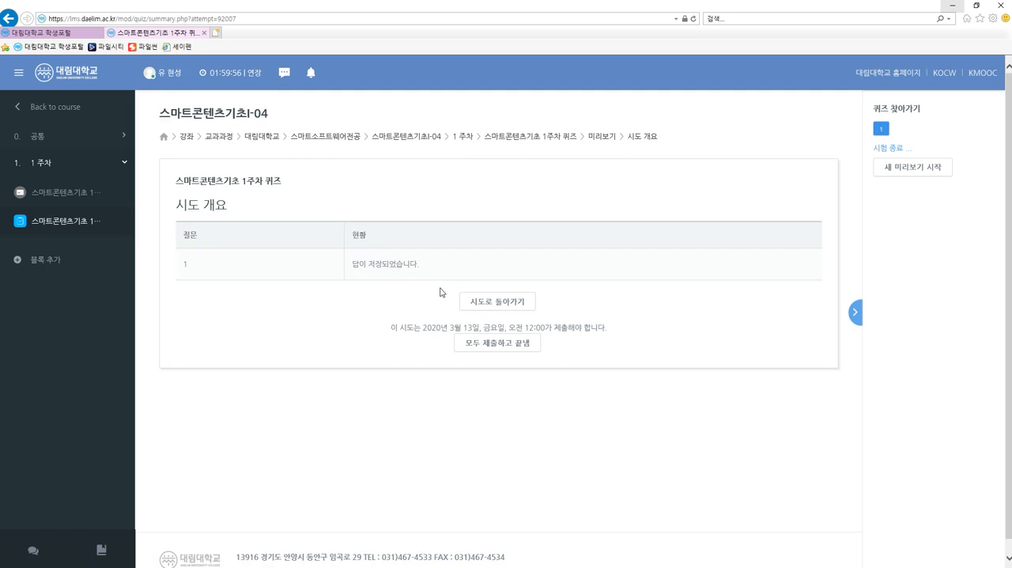
click(106, 225)
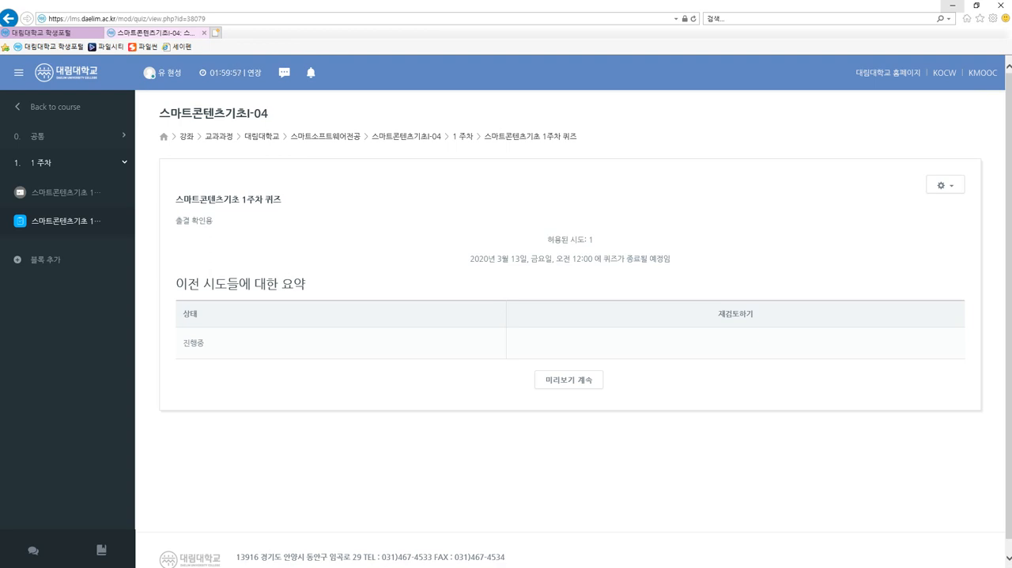
click(944, 186)
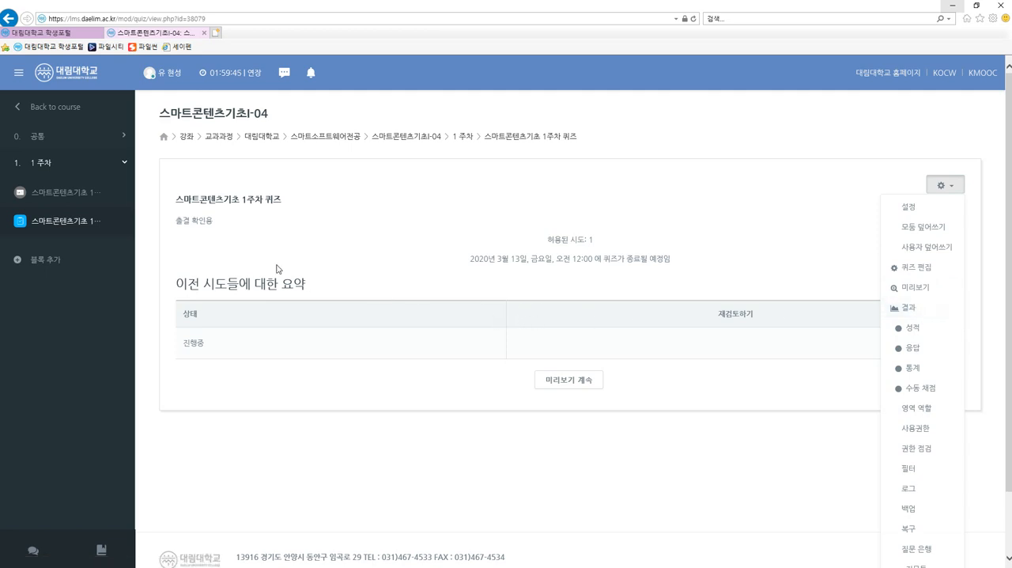
click(76, 192)
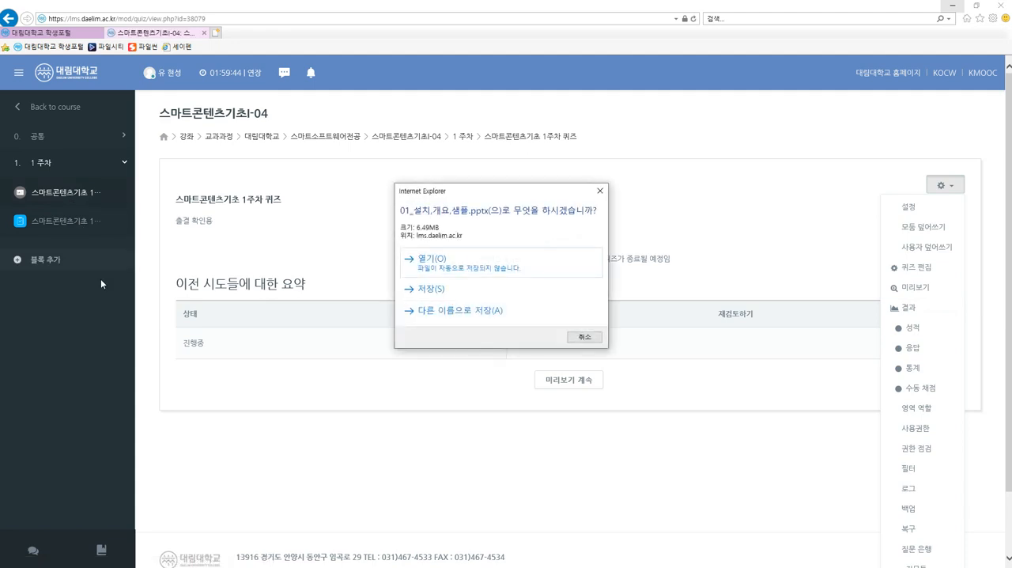
click(600, 190)
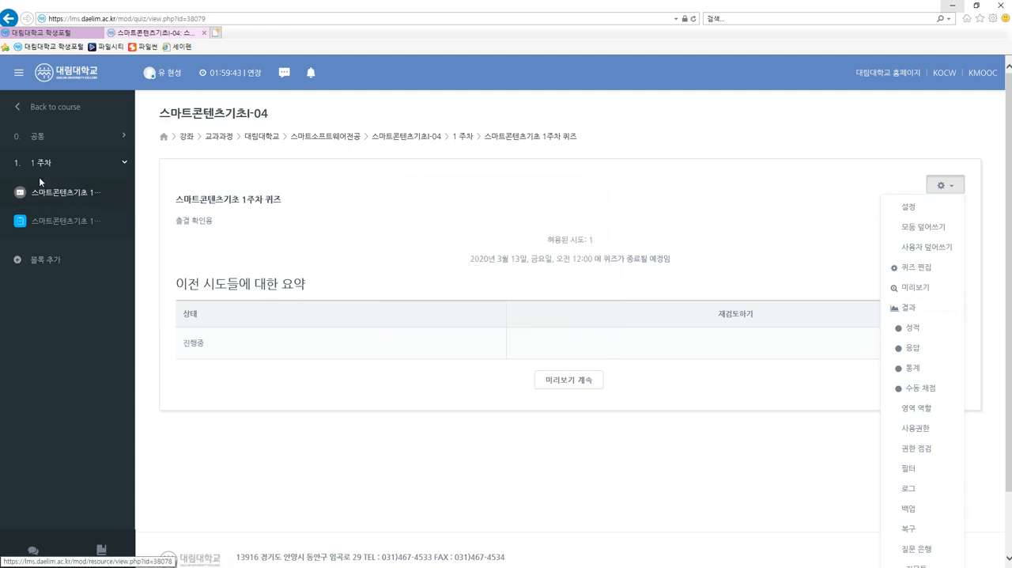
Return to the 스마트콘텐츠기초I-04 course page and check the lecture file and quiz listed under week 1 (1 주차).
click(43, 167)
click(42, 167)
click(42, 168)
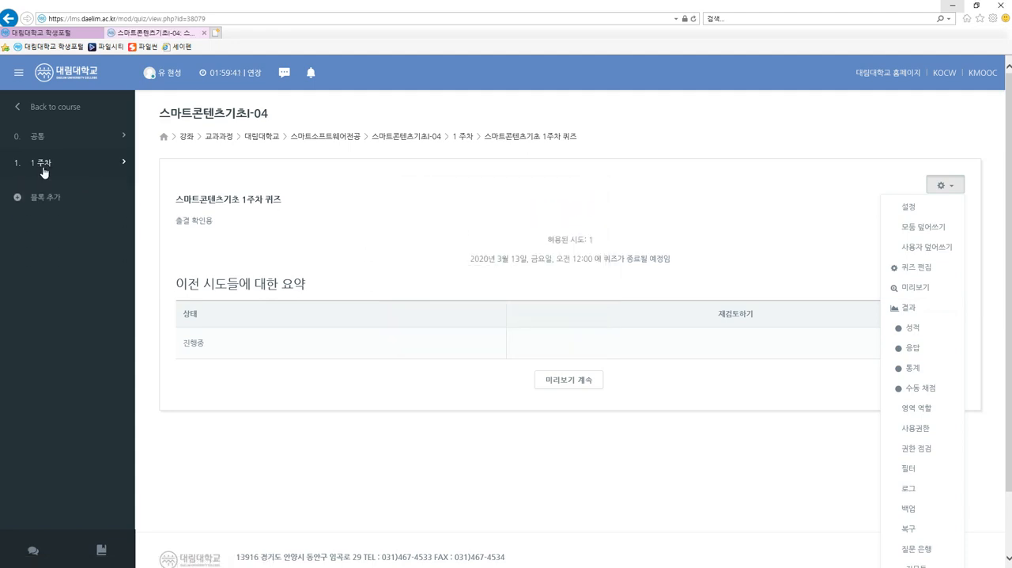
click(56, 107)
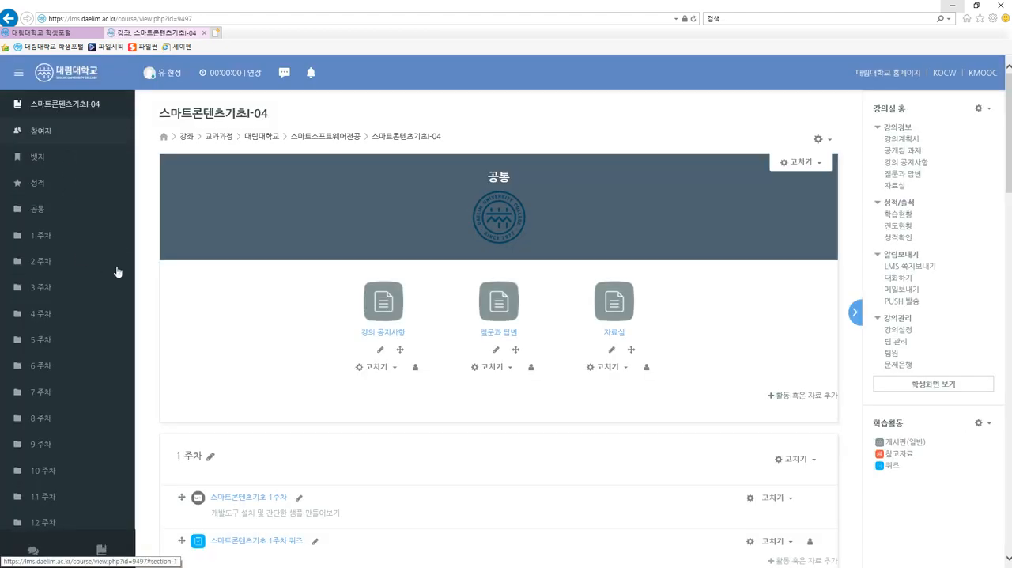
scroll(237, 332, down, 3)
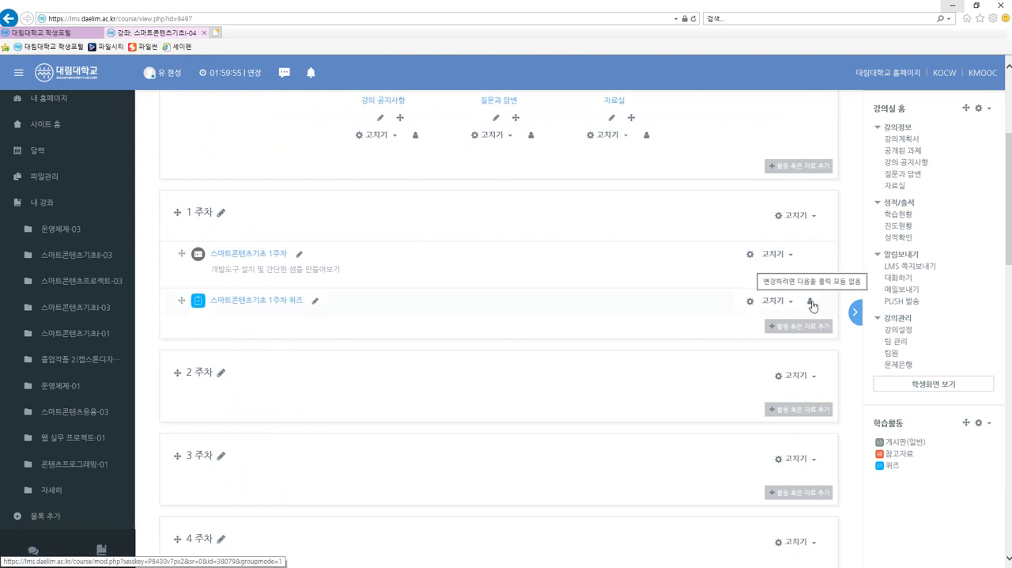
Open the week 1 quiz, continue its preview to check the saved answer, and go back to the quiz page.
click(264, 300)
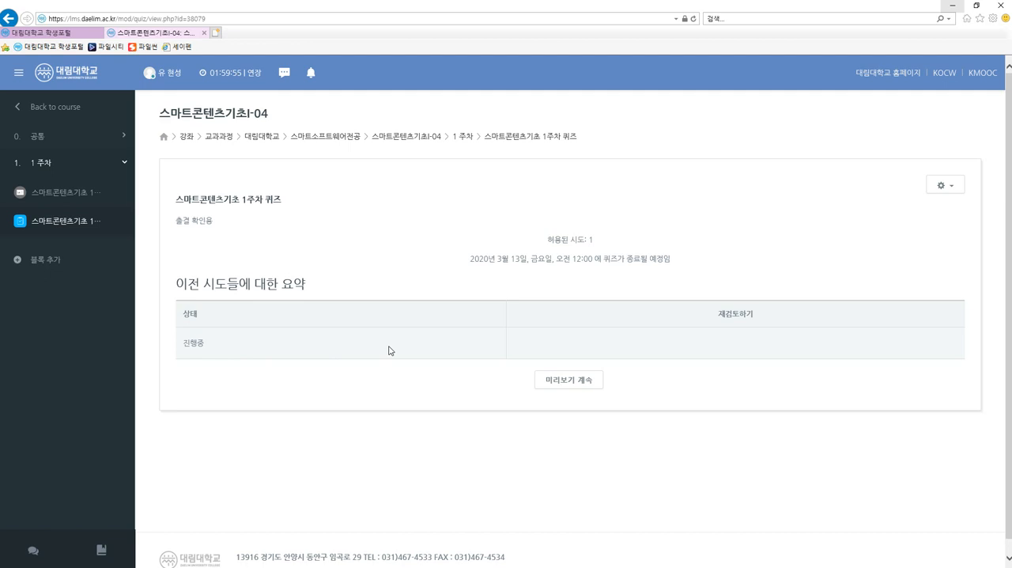
click(551, 377)
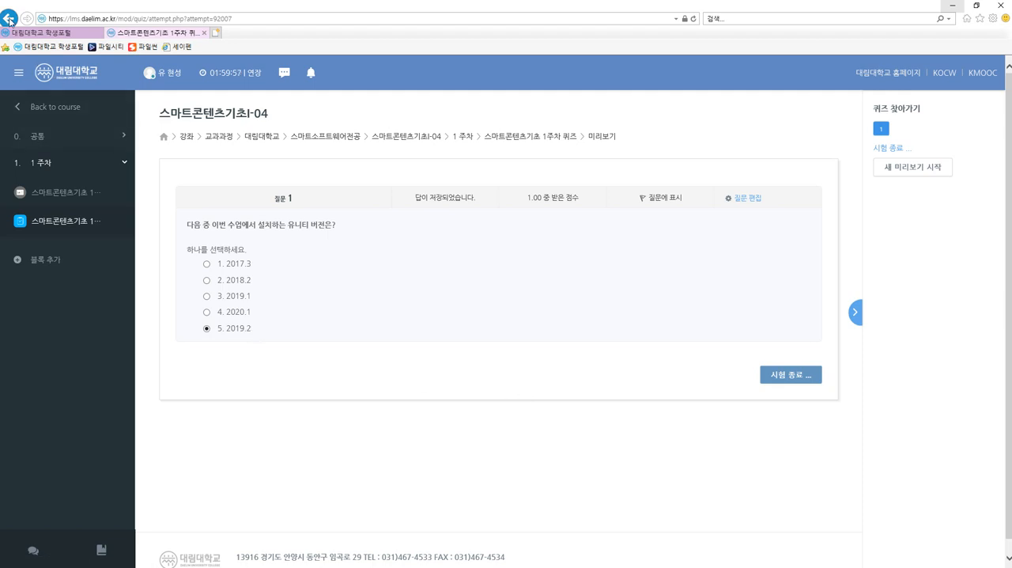
click(9, 19)
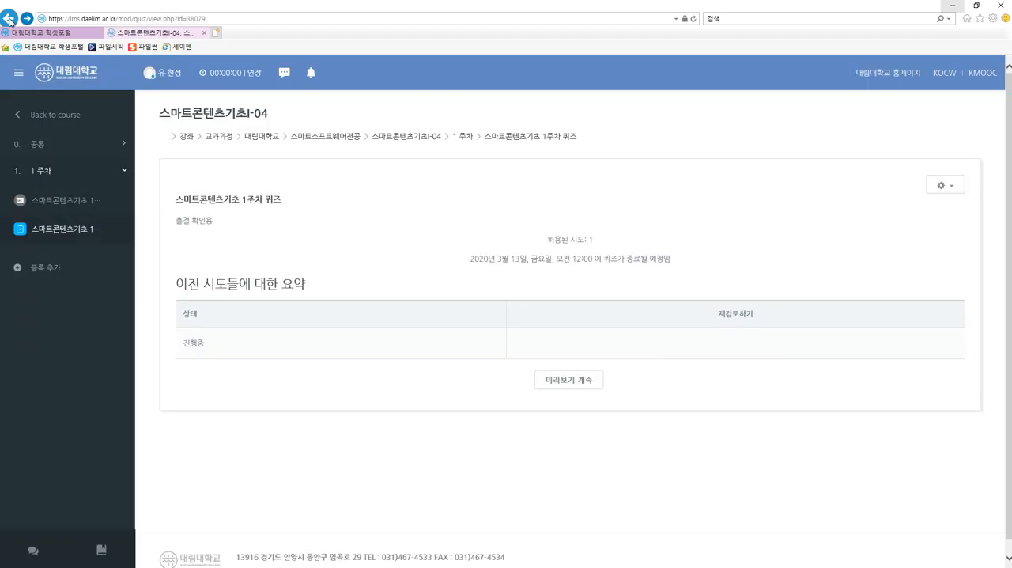